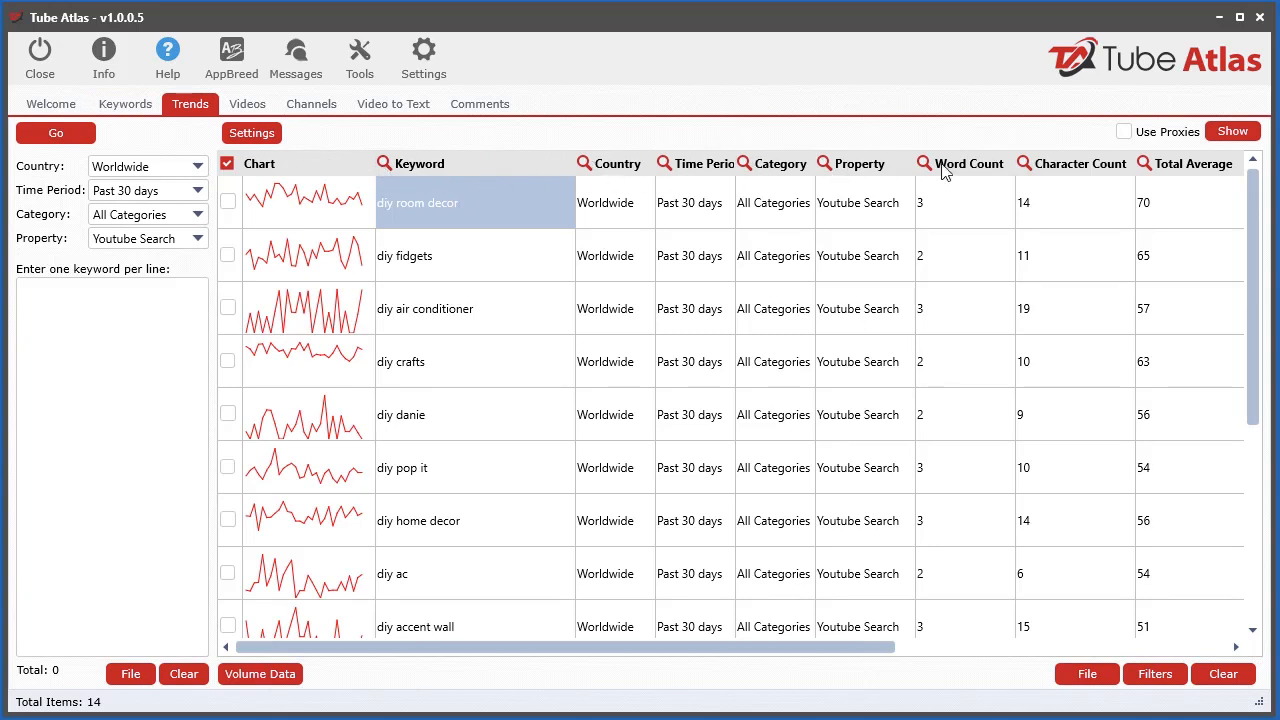
# Step: Switch to the keyword list and inspect the filter options of the Rank, Character Count and Seed columns
pyautogui.click(128, 106)
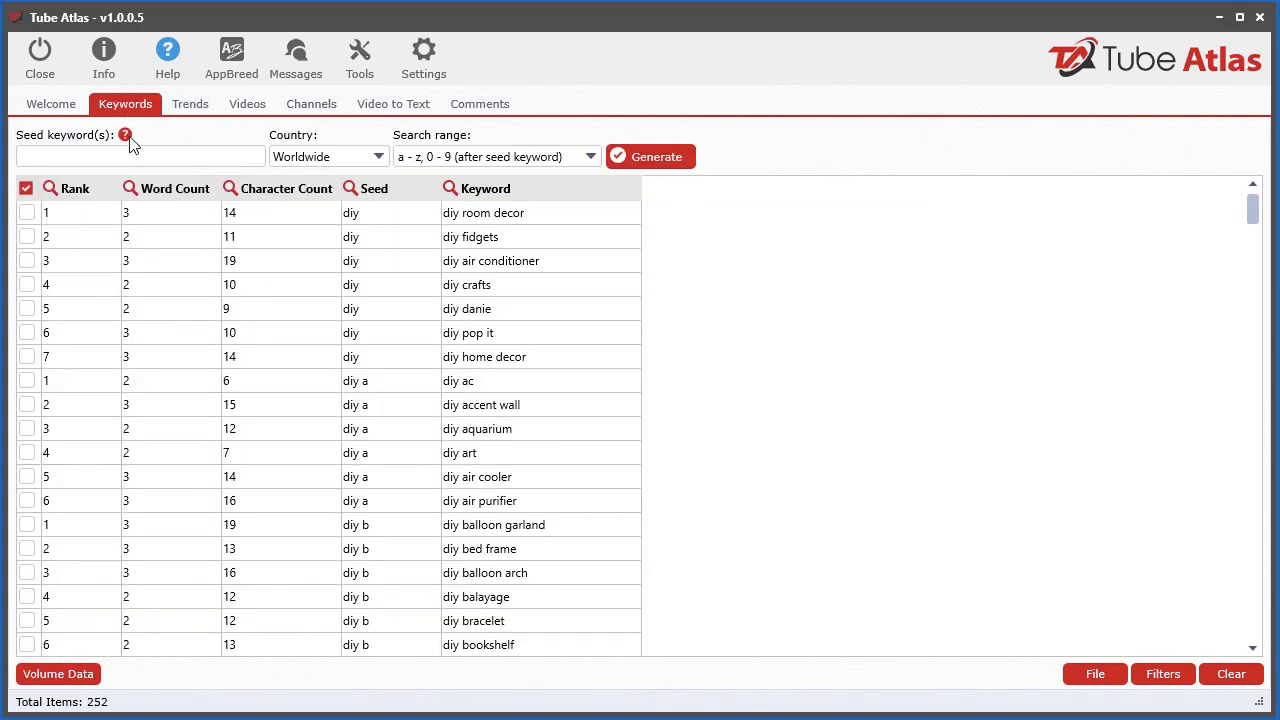
pyautogui.click(51, 190)
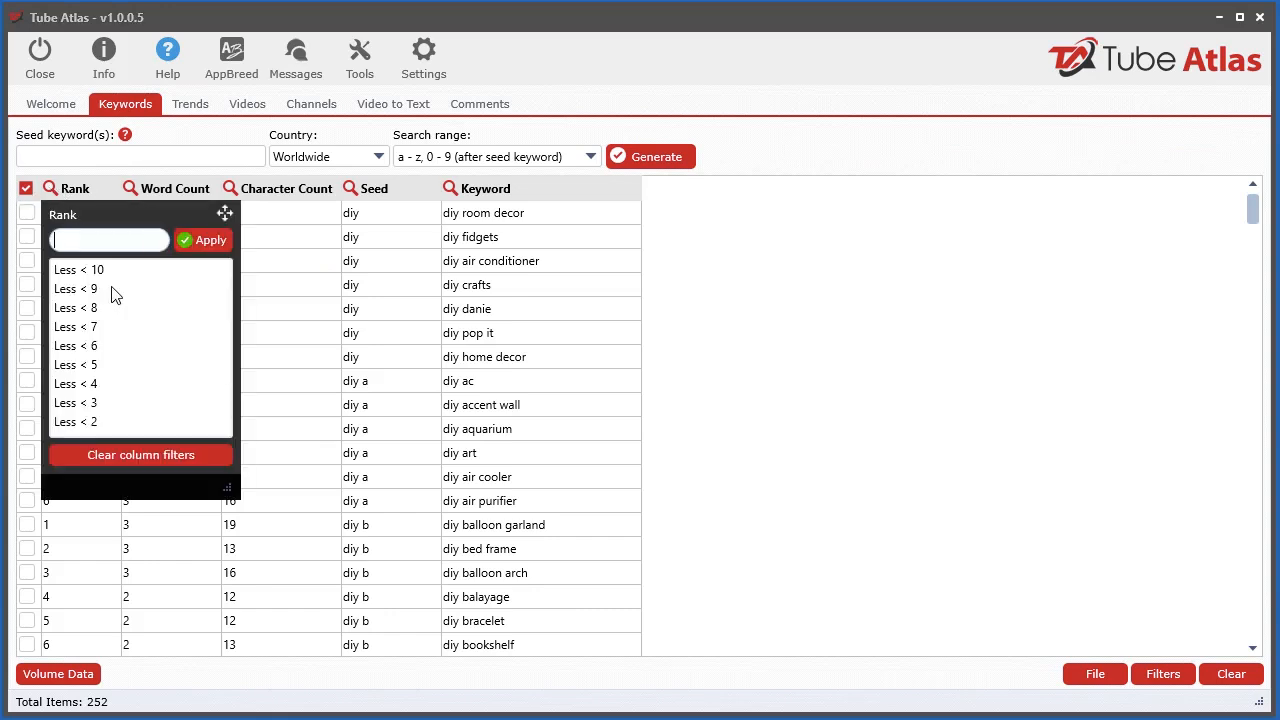
pyautogui.click(232, 189)
pyautogui.click(349, 192)
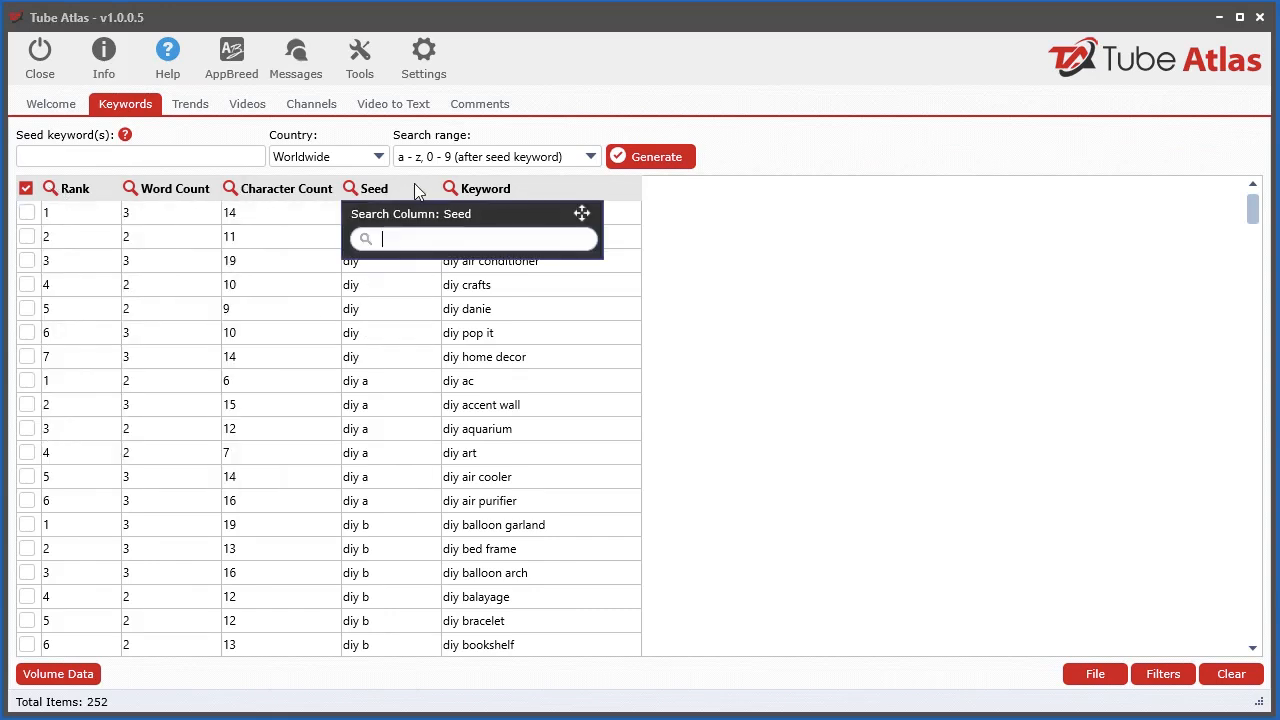
# Step: Switch to the video list and filter its Title column by "back to school", moving the search box clear of the results
pyautogui.click(247, 104)
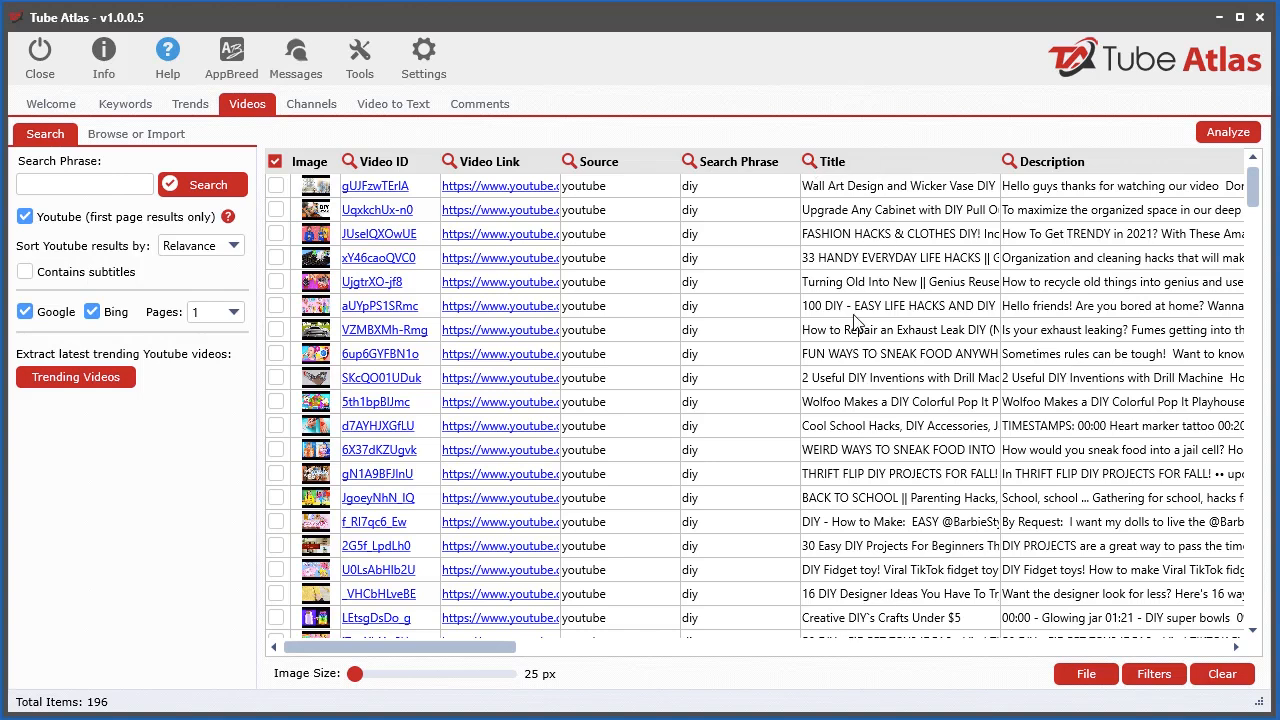
pyautogui.click(808, 161)
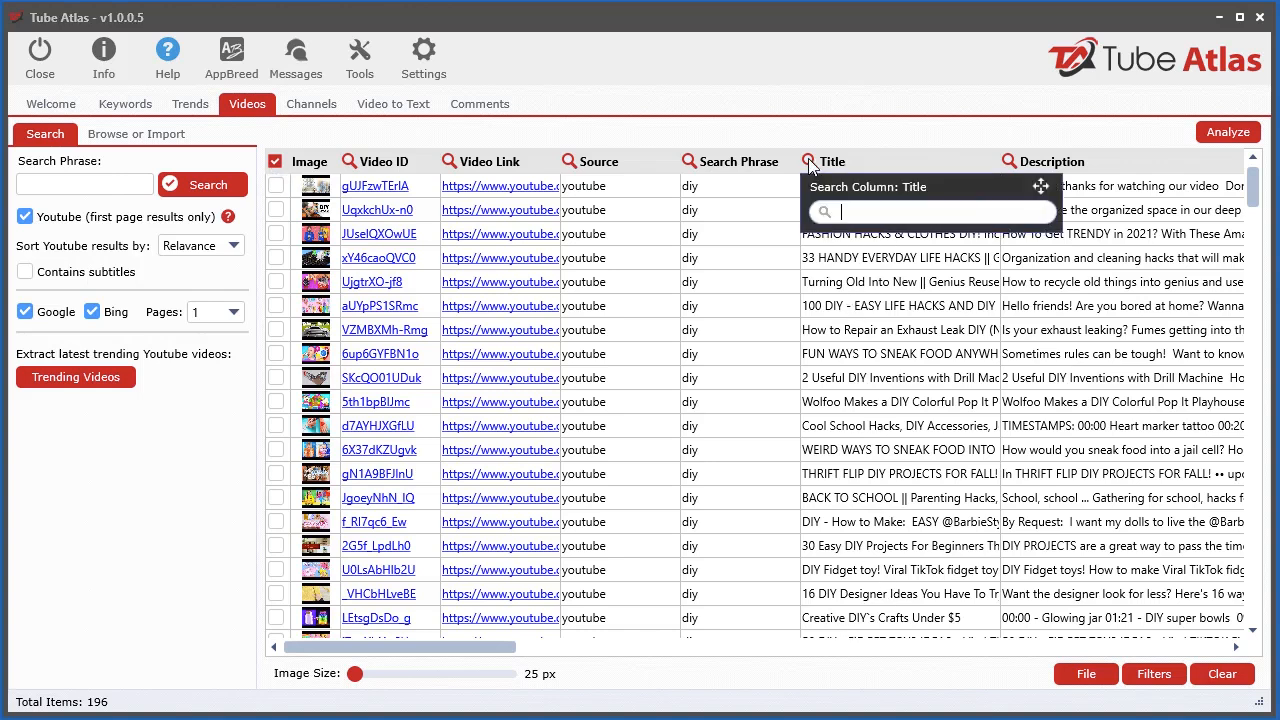
pyautogui.click(864, 210)
pyautogui.write('back to school')
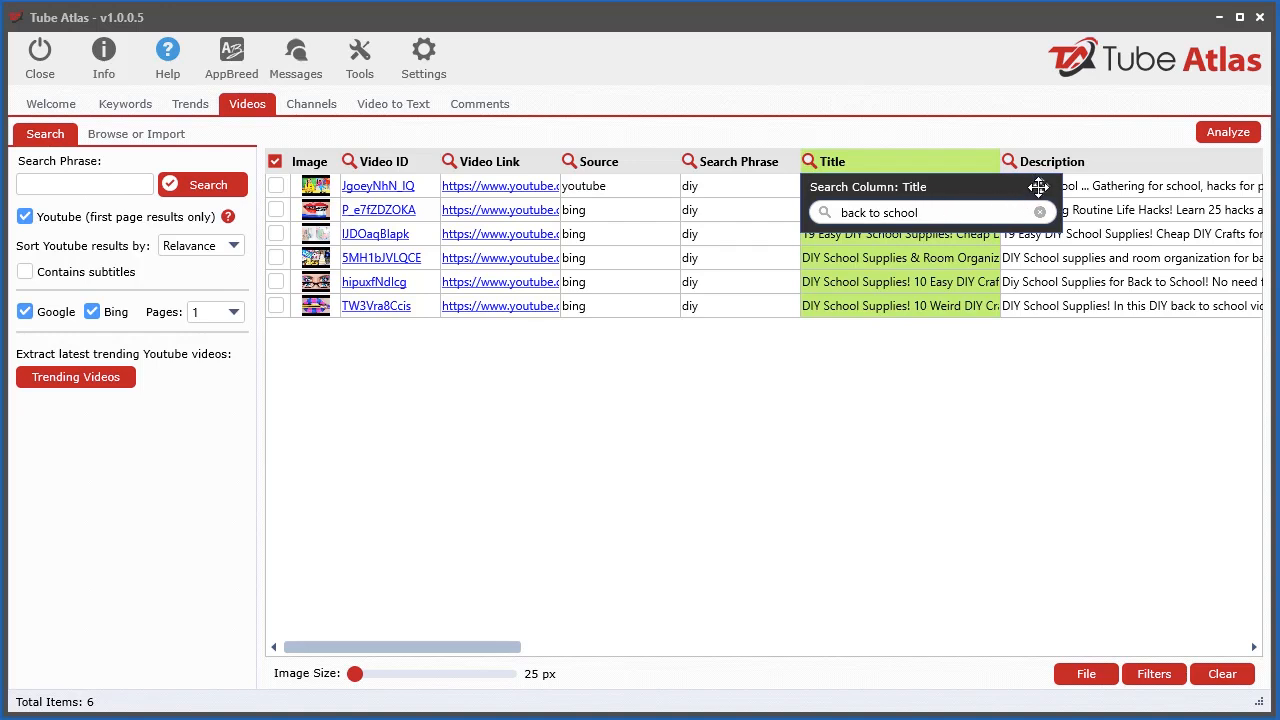
pyautogui.moveTo(1041, 186); pyautogui.dragTo(515, 353)
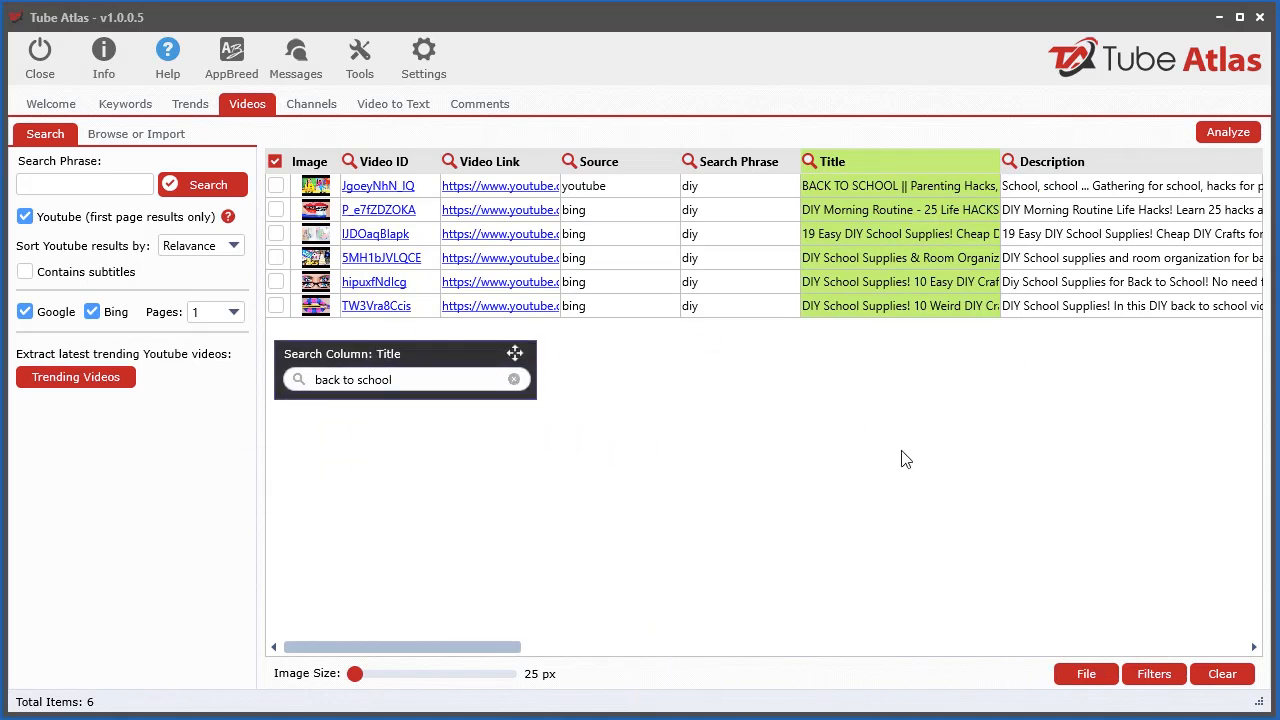
pyautogui.click(848, 544)
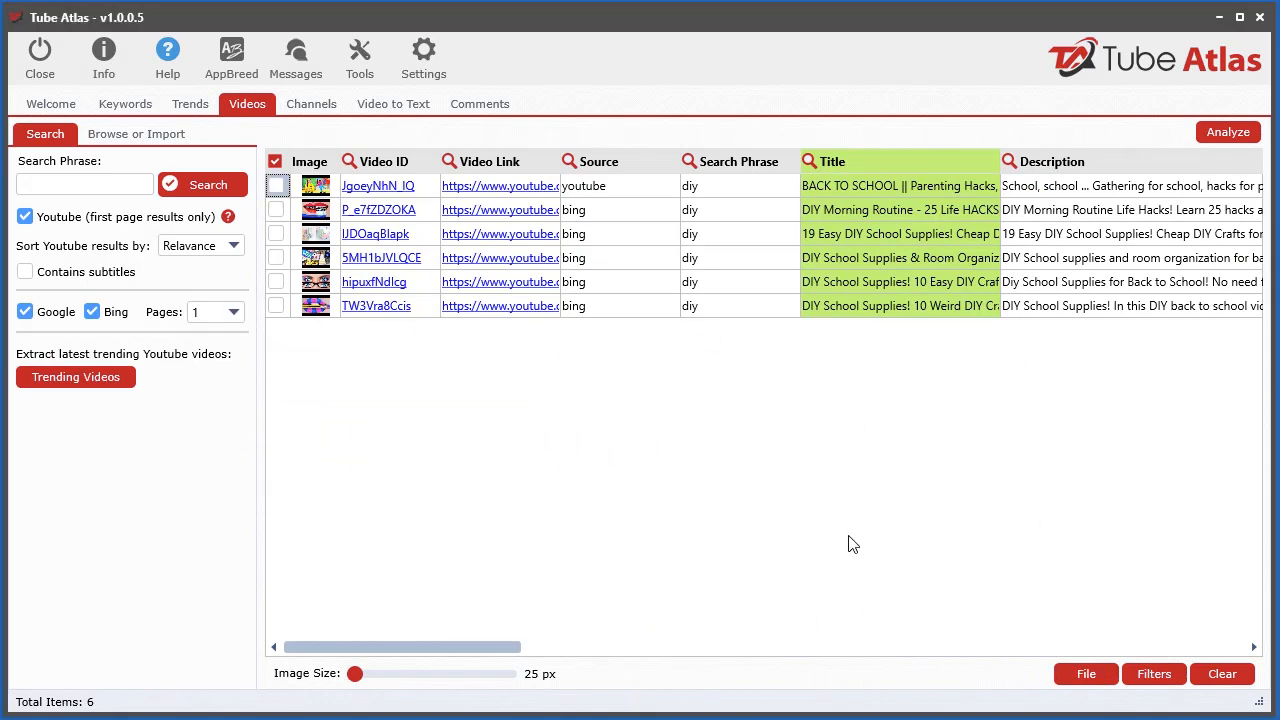
# Step: Try filtering the Title column by back to school in quotation marks, and clear the filter
pyautogui.rightClick(674, 366)
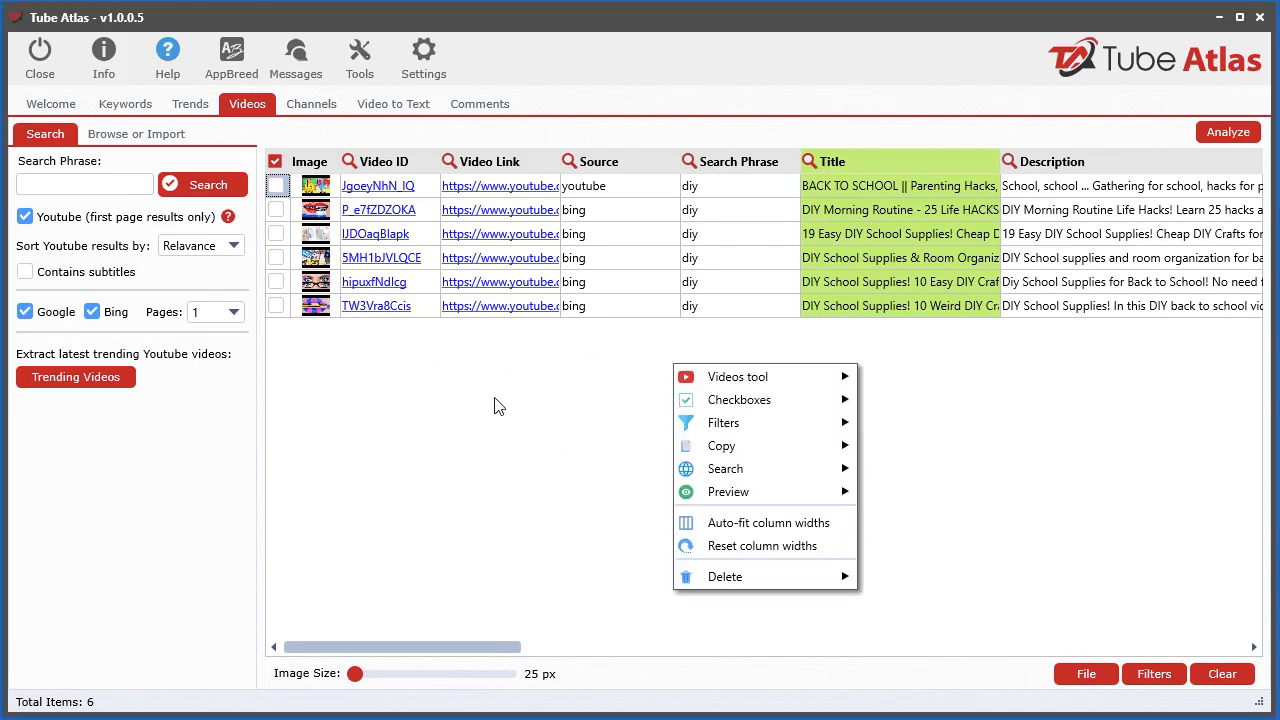
pyautogui.click(530, 394)
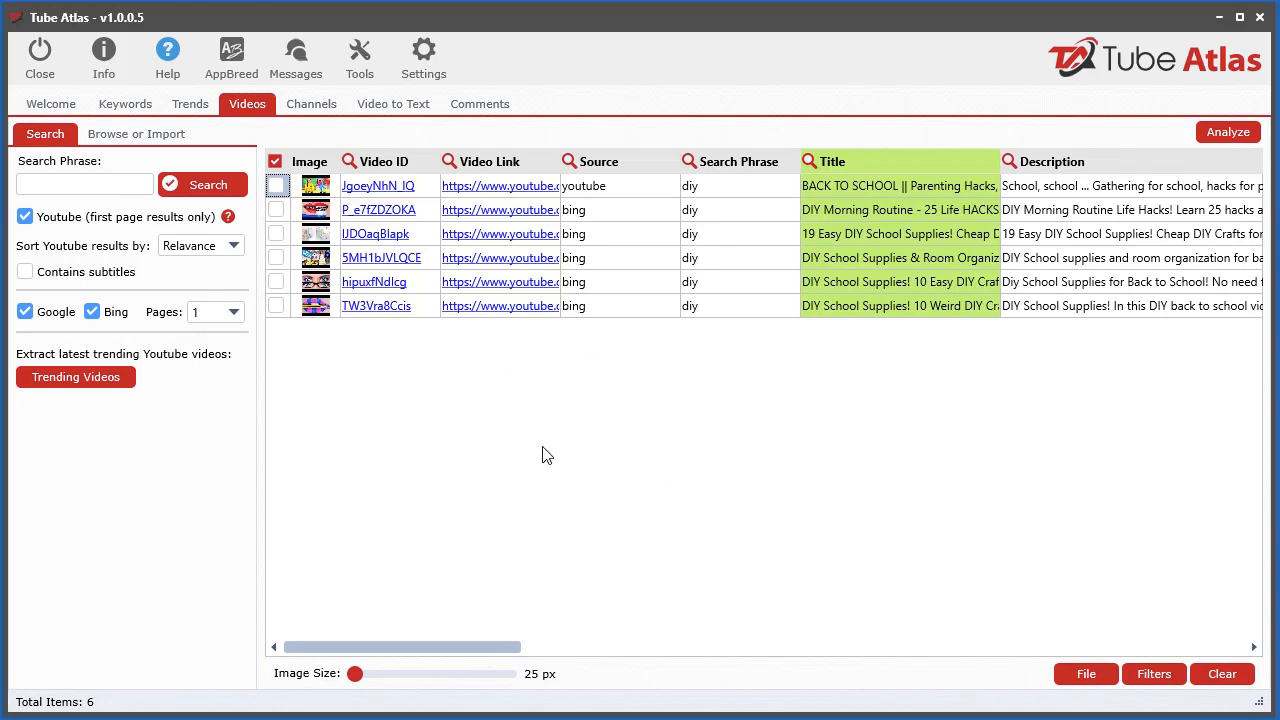
pyautogui.click(809, 162)
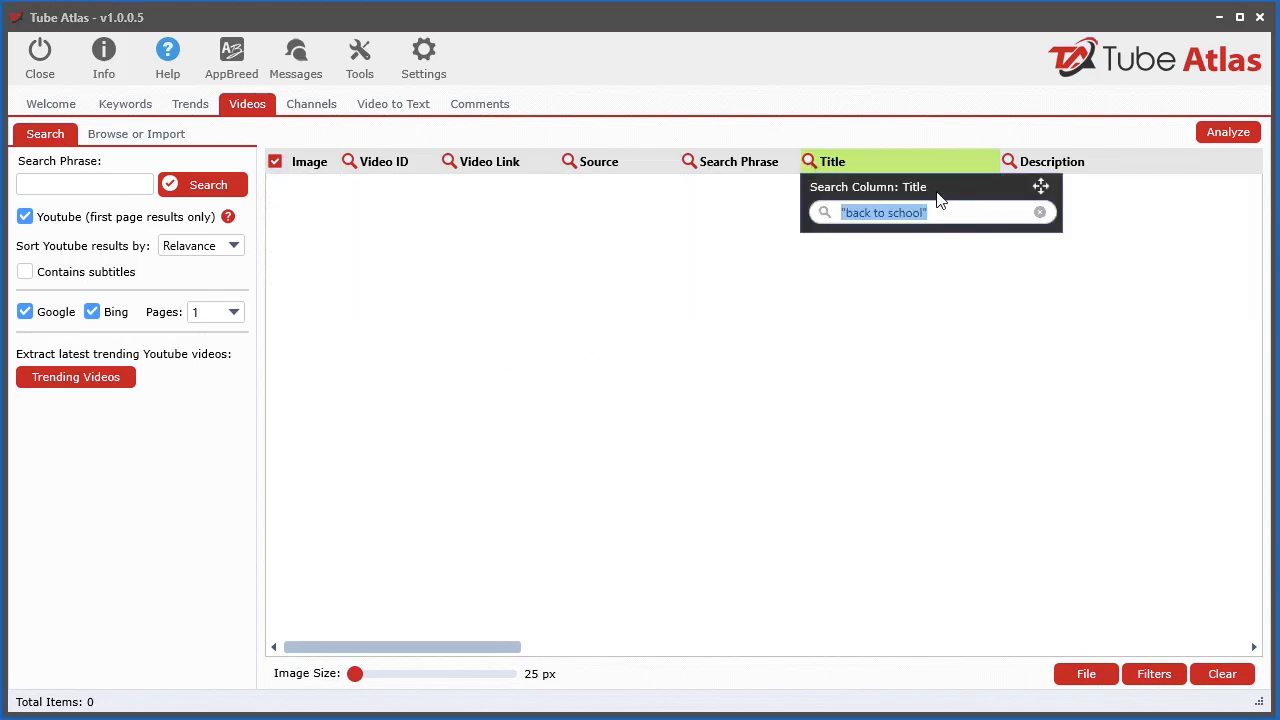
pyautogui.click(1040, 213)
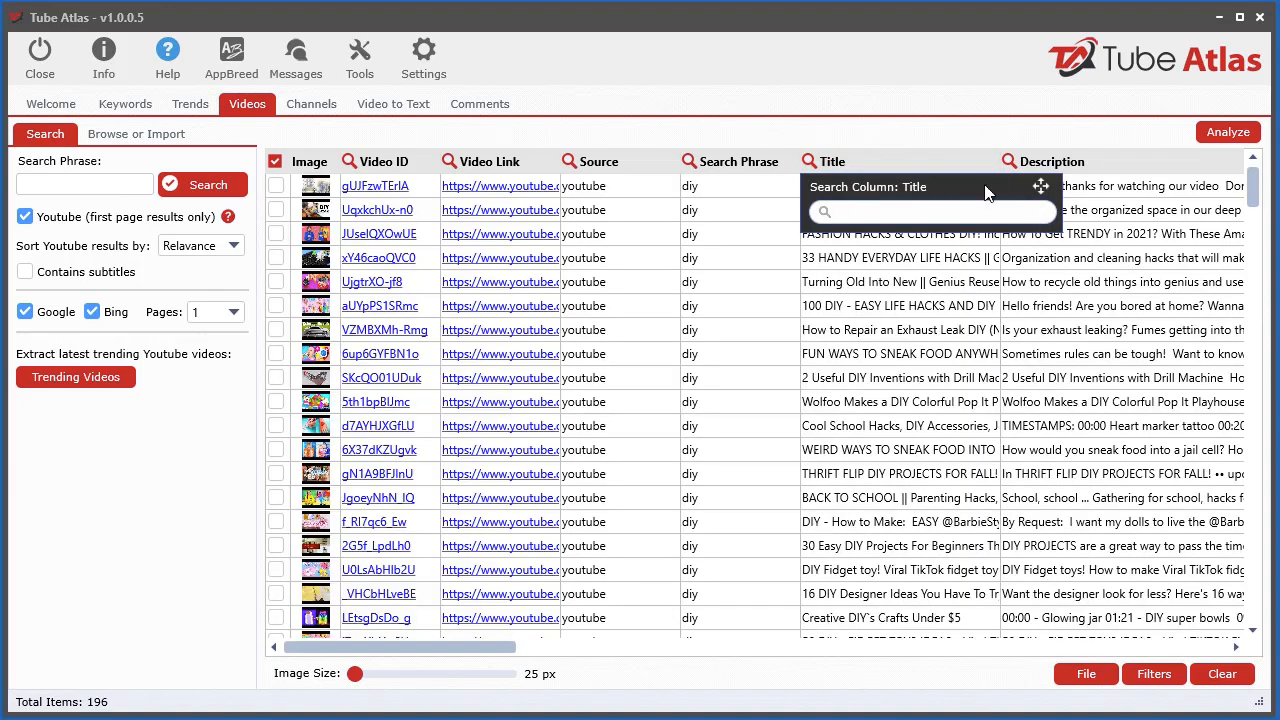
# Step: Filter the video titles by "rea" with the search box moved aside, and clear the search
pyautogui.moveTo(1040, 186); pyautogui.dragTo(689, 207)
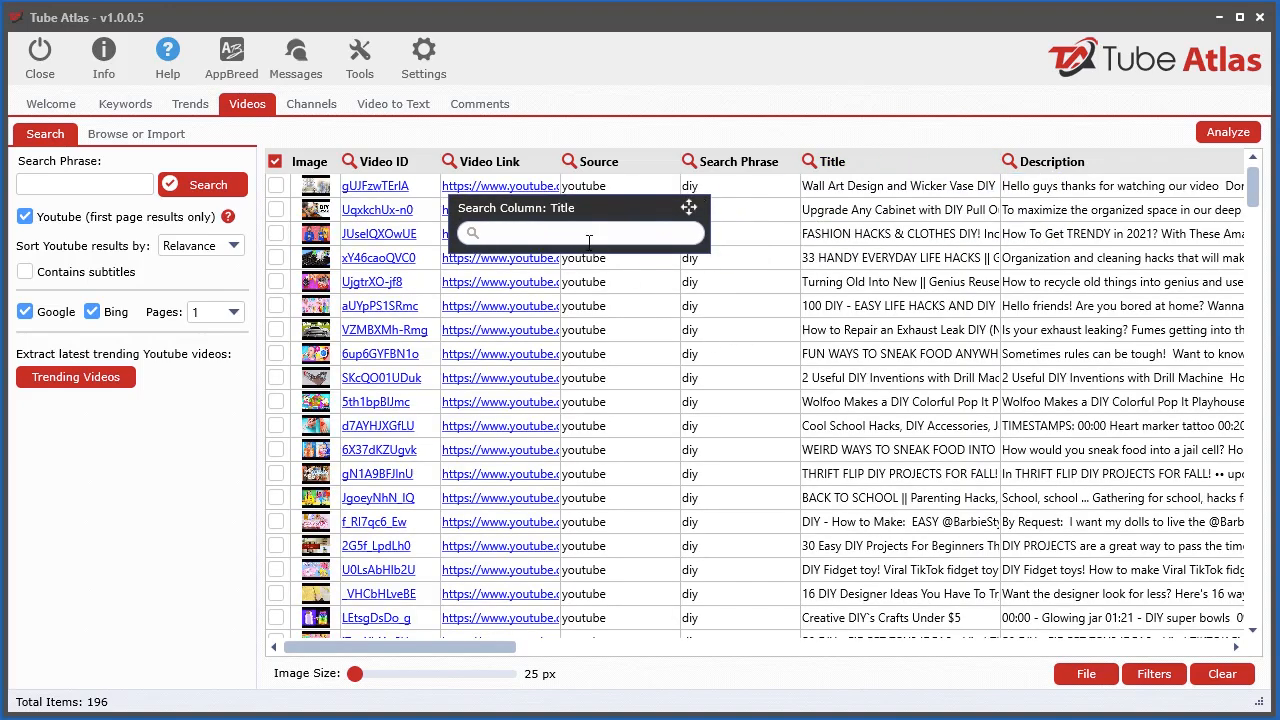
pyautogui.write('rea')
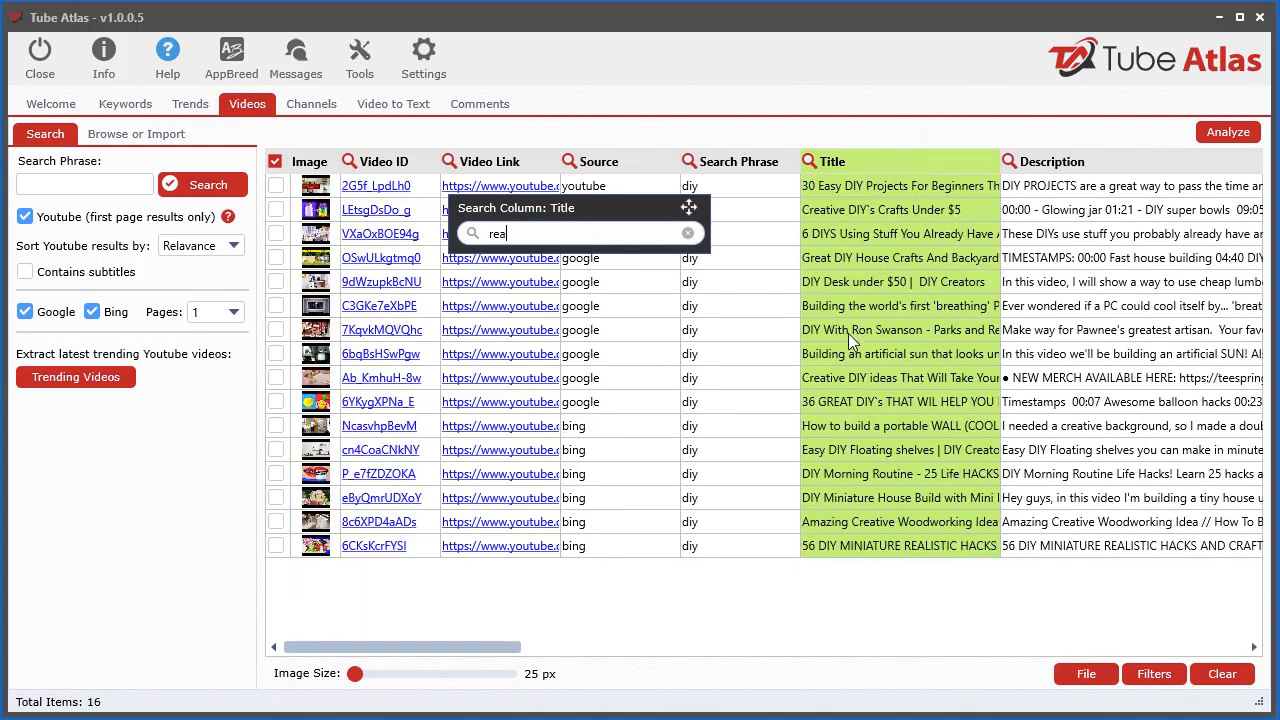
pyautogui.click(688, 233)
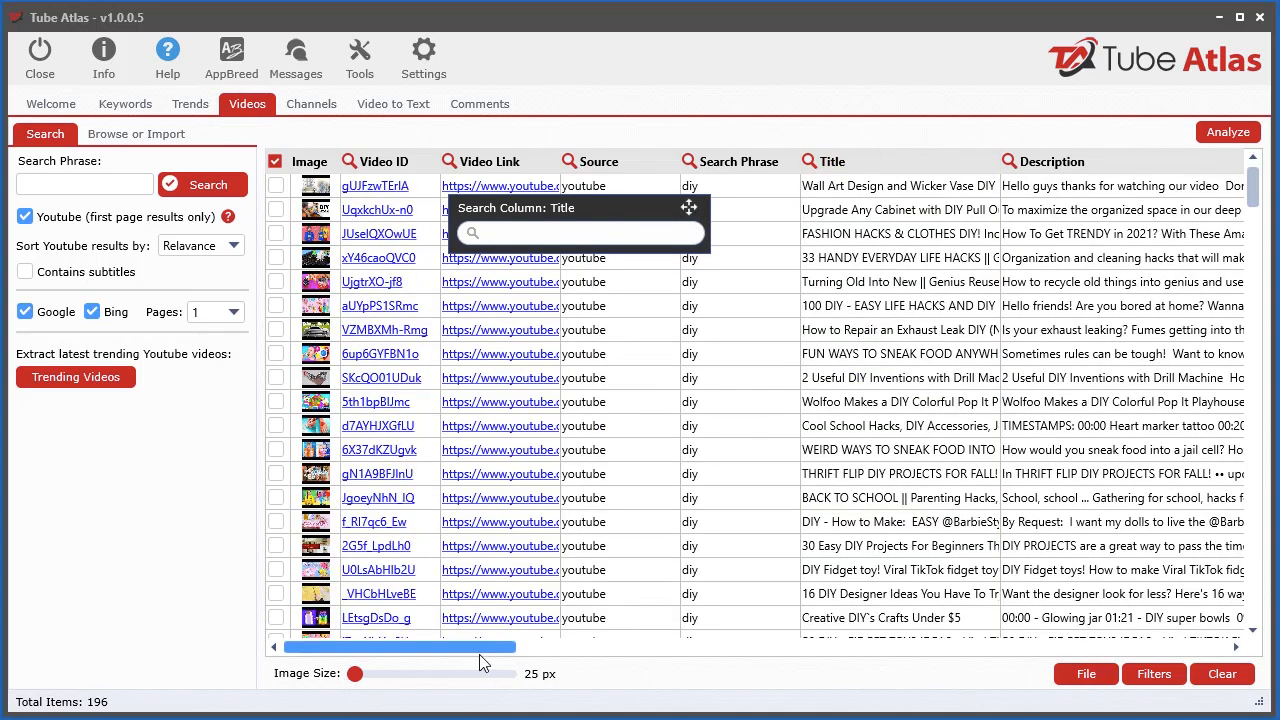
# Step: Try several preset greater-than filters on the Views column, including > 2,000, and finish on > 100
pyautogui.moveTo(479, 654); pyautogui.dragTo(784, 650)
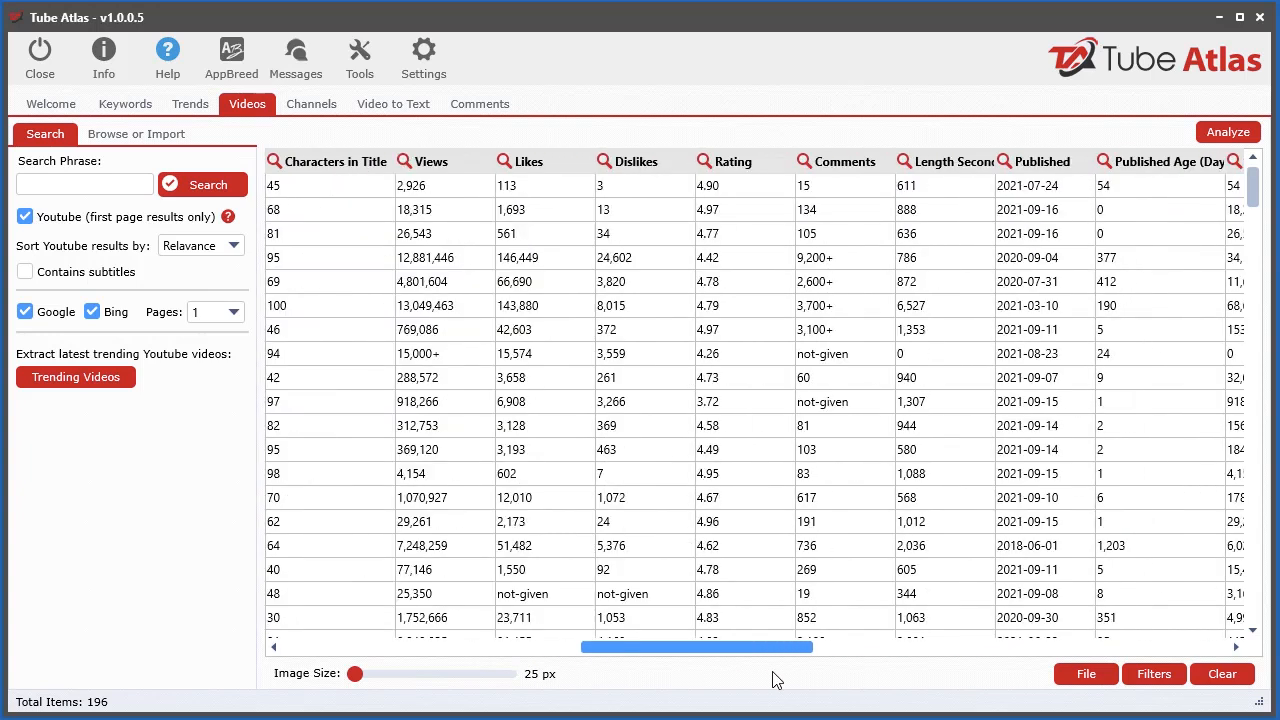
pyautogui.click(404, 162)
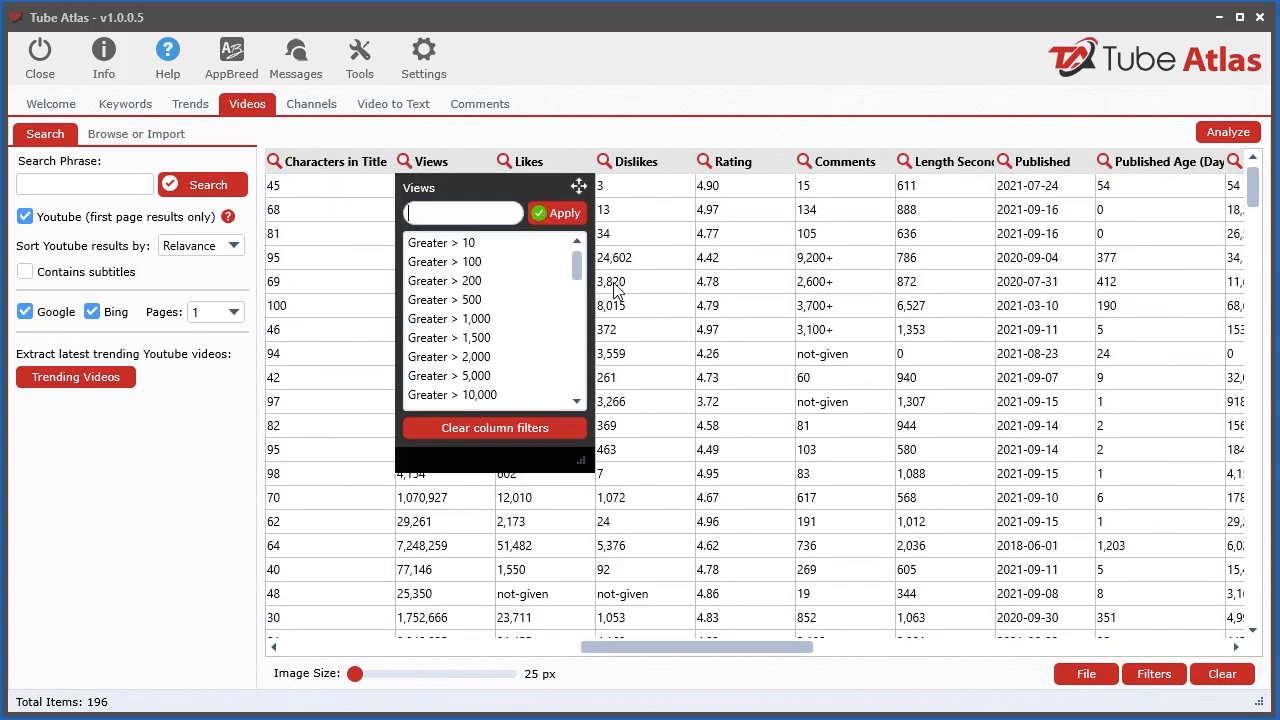
pyautogui.moveTo(578, 265); pyautogui.dragTo(590, 400)
pyautogui.scroll(10, 588, 395)
pyautogui.click(448, 262)
pyautogui.click(443, 302)
pyautogui.click(453, 358)
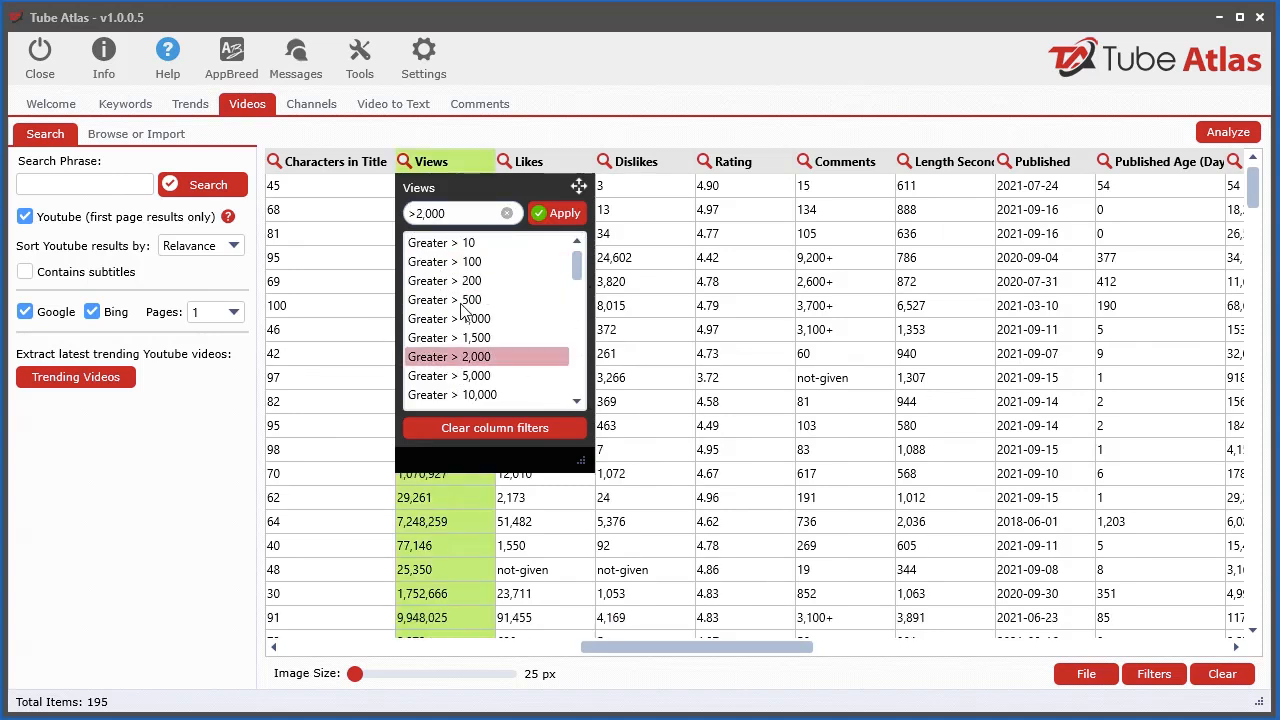
pyautogui.click(465, 302)
pyautogui.click(464, 264)
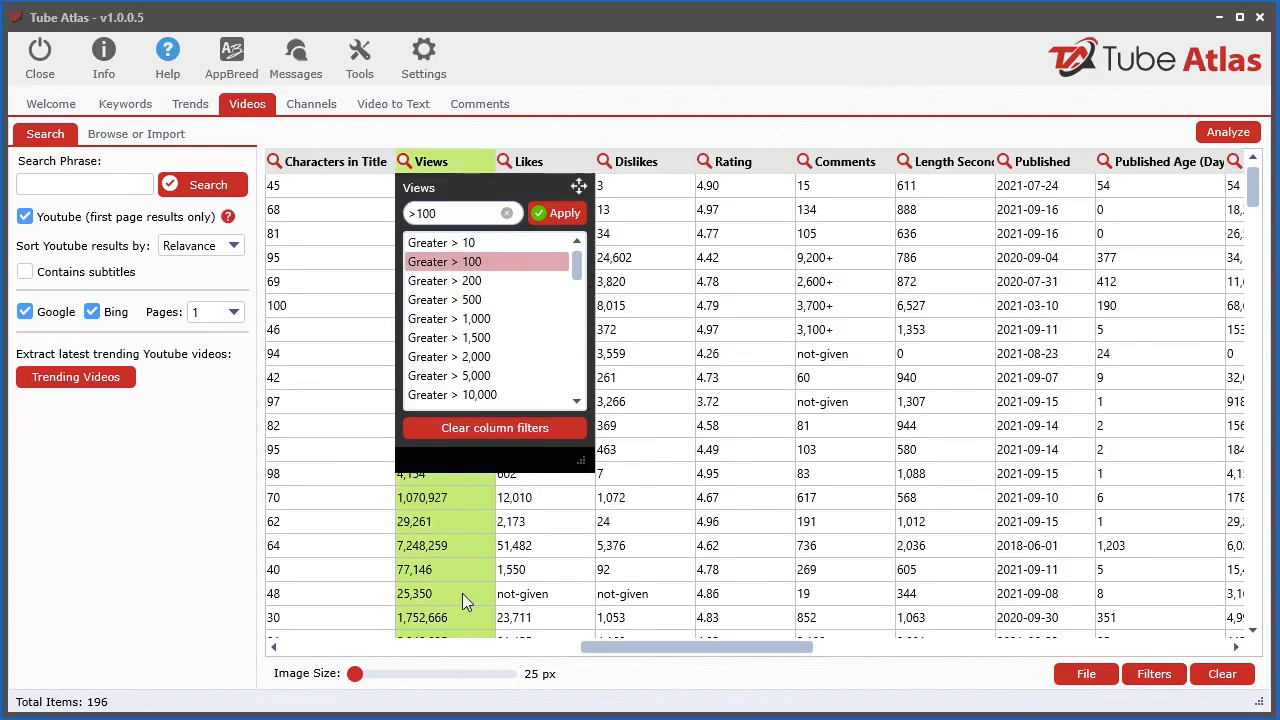
# Step: Move the Views filter box aside, switch between the > 500, > 1,500 and > 100 presets, and clear the column filter
pyautogui.moveTo(580, 200); pyautogui.dragTo(779, 209)
pyautogui.click(670, 310)
pyautogui.click(668, 348)
pyautogui.click(660, 272)
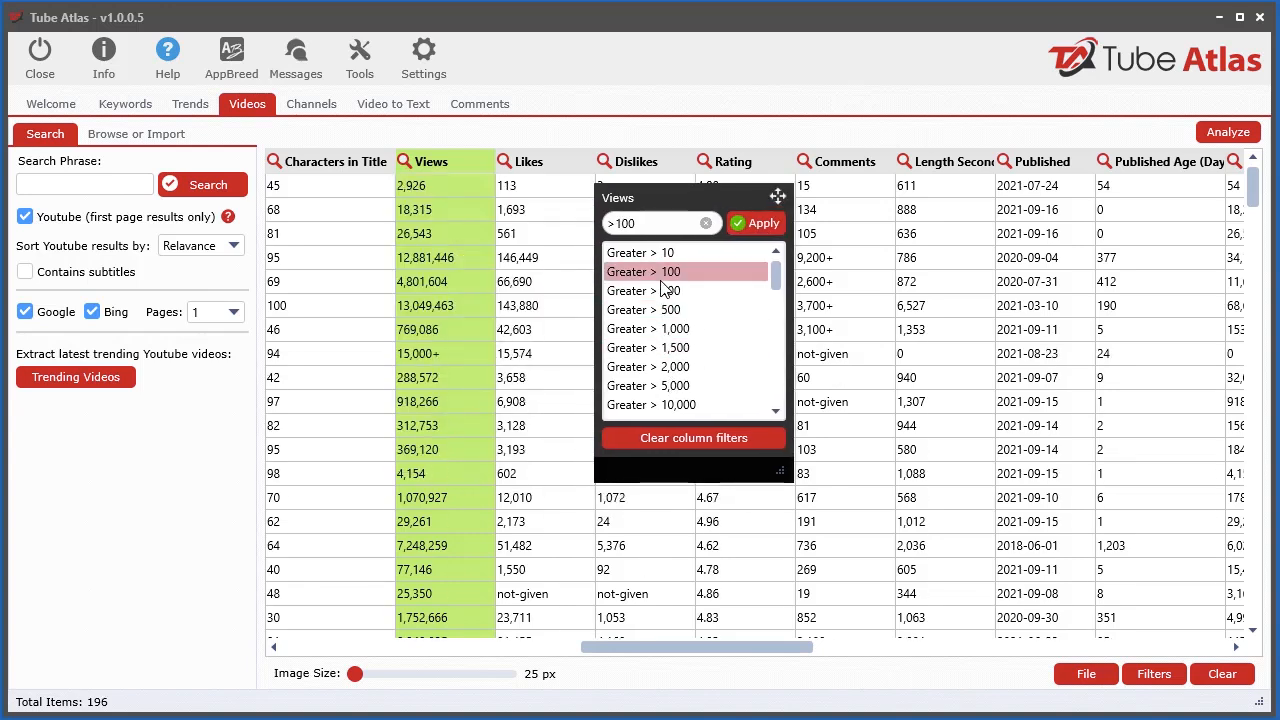
pyautogui.click(681, 442)
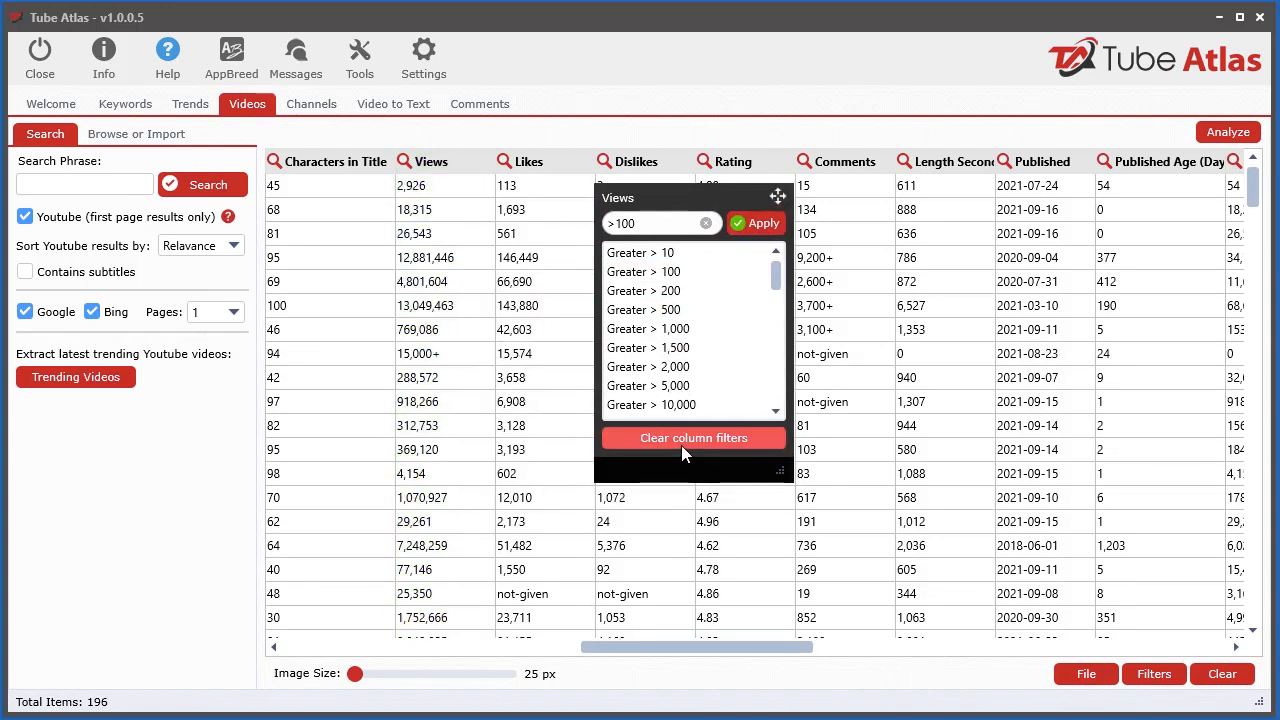
# Step: Pick the > 200 preset for Views, change it to the custom condition >122 and apply it
pyautogui.click(660, 291)
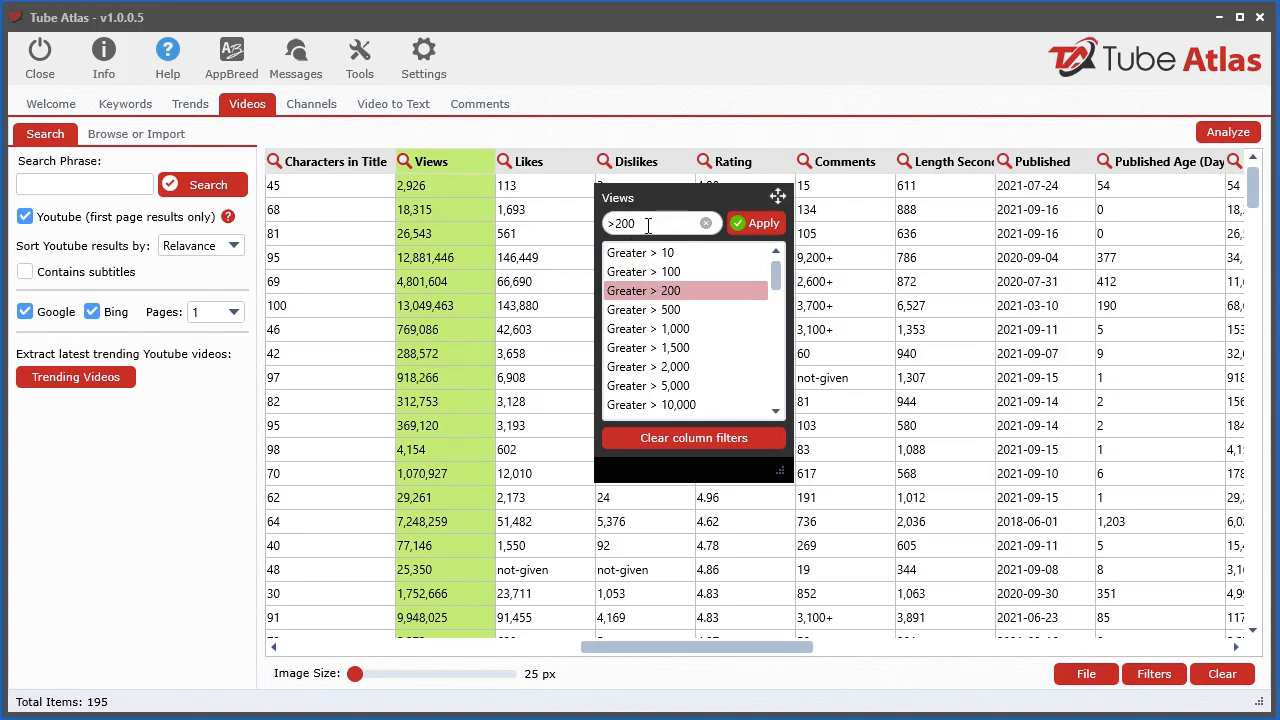
pyautogui.moveTo(644, 224); pyautogui.dragTo(619, 225)
pyautogui.write('122')
pyautogui.click(760, 223)
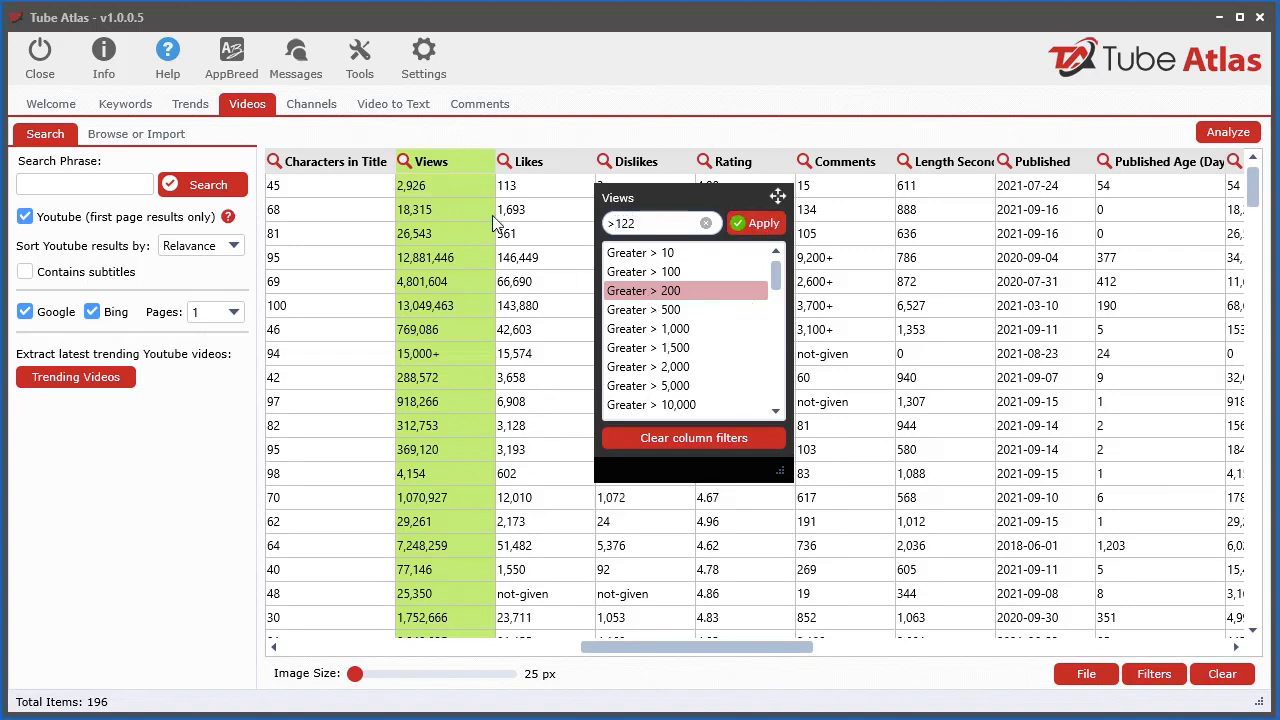
# Step: Clear the Views filter and apply the custom less-than conditions <122 and <1122
pyautogui.click(746, 437)
pyautogui.moveTo(776, 197); pyautogui.dragTo(700, 227)
pyautogui.click(533, 253)
pyautogui.write('<')
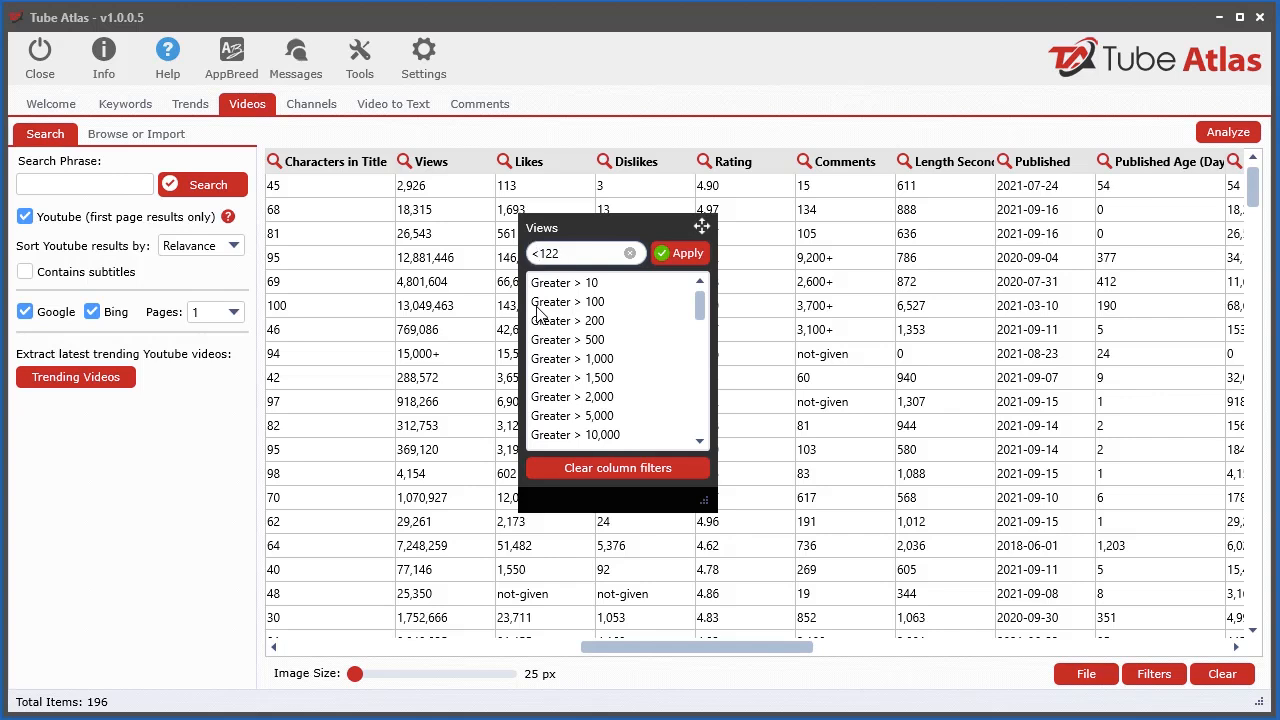
pyautogui.click(687, 253)
pyautogui.moveTo(571, 251); pyautogui.dragTo(546, 252)
pyautogui.write('122')
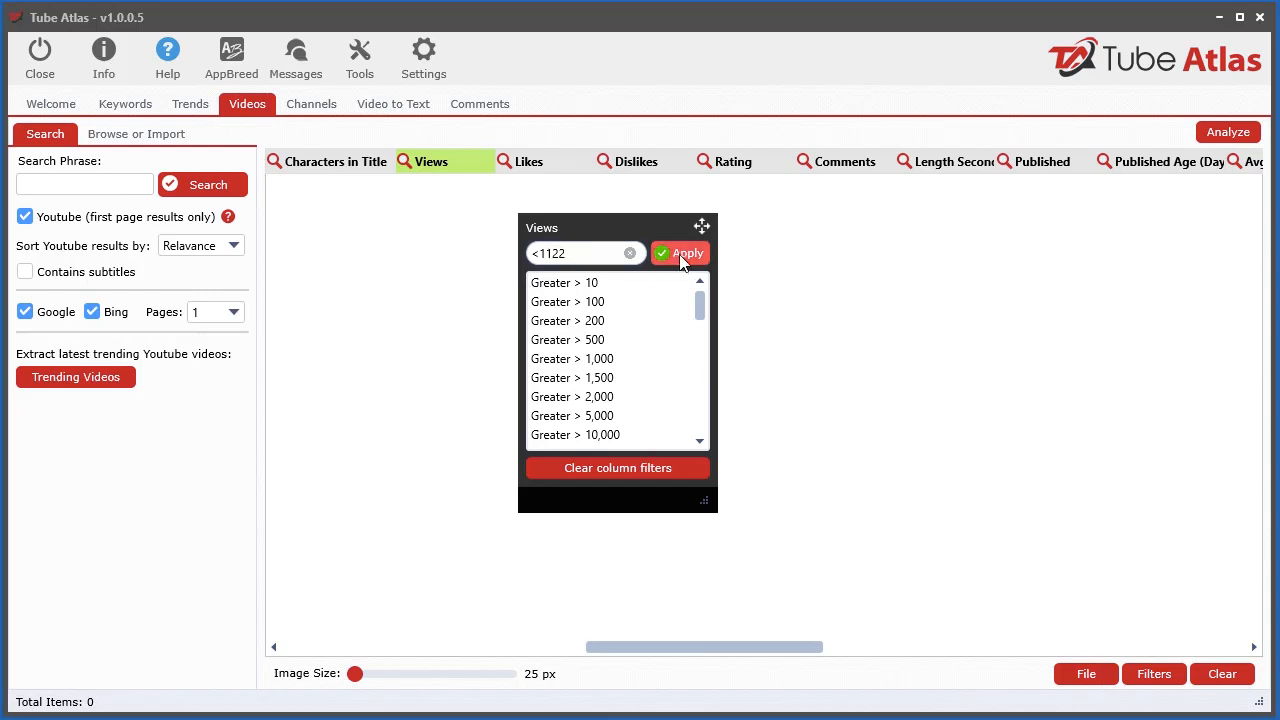
# Step: Filter the Views column with the preset Less < 200
pyautogui.click(600, 435)
pyautogui.scroll(-4, 602, 440)
pyautogui.scroll(-2, 600, 438)
pyautogui.click(580, 420)
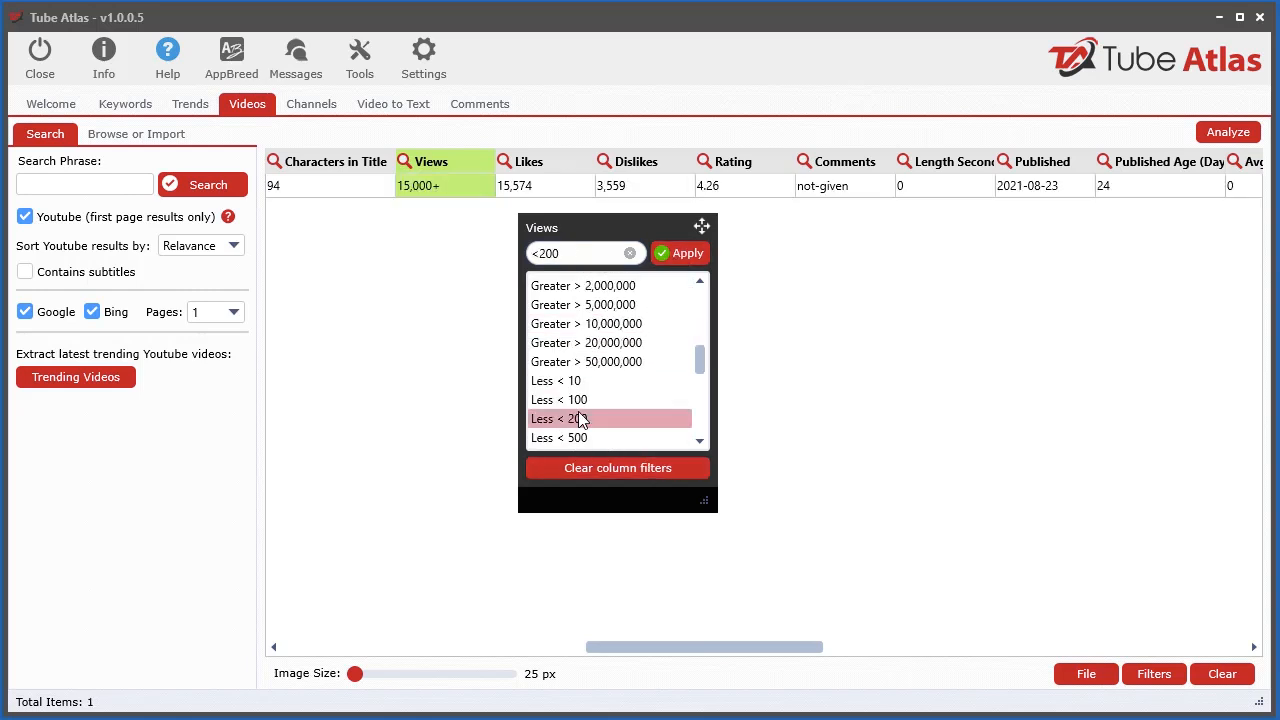
pyautogui.scroll(-2, 648, 425)
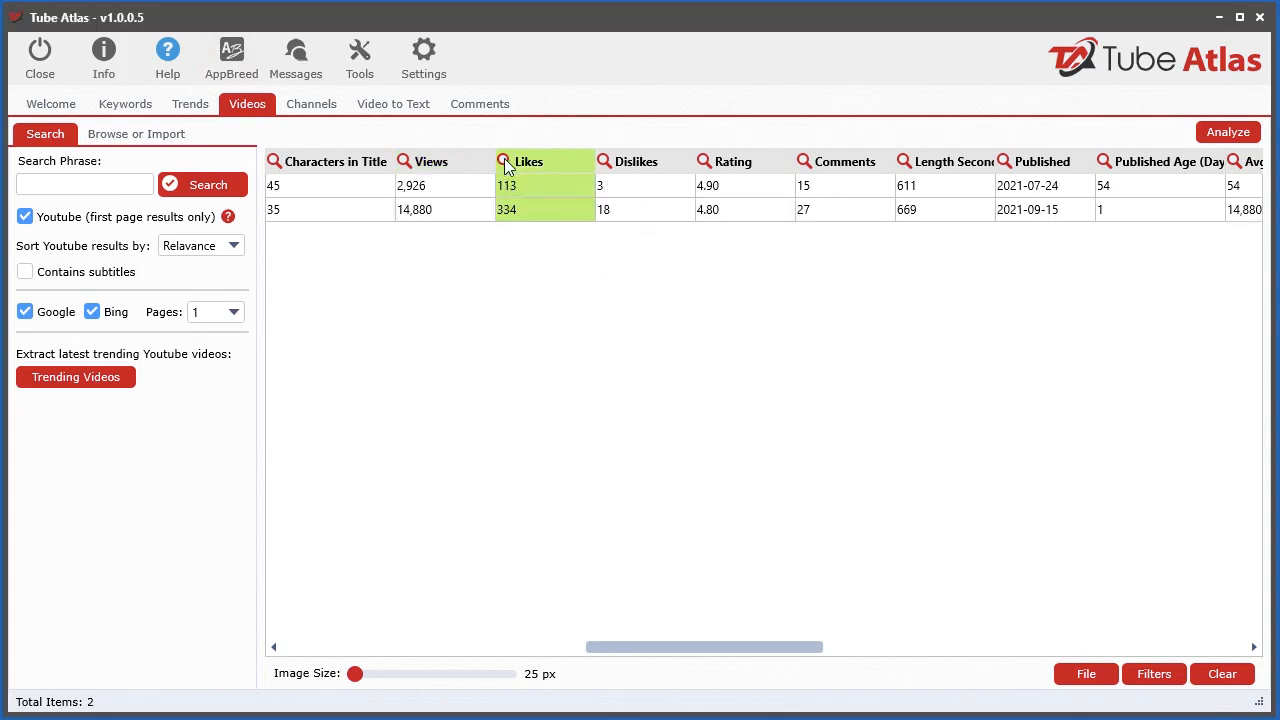
# Step: Apply the custom filter <600 to the Likes column with its filter box moved off the column
pyautogui.click(504, 162)
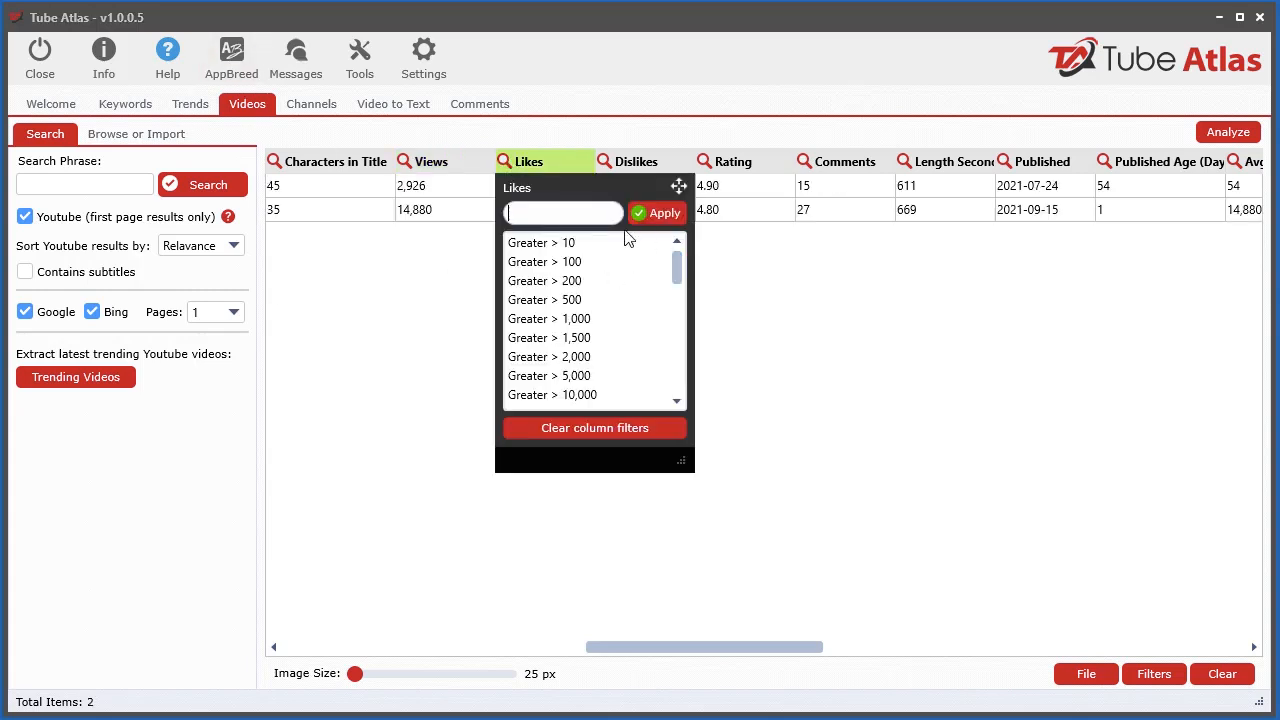
pyautogui.moveTo(679, 186); pyautogui.dragTo(900, 202)
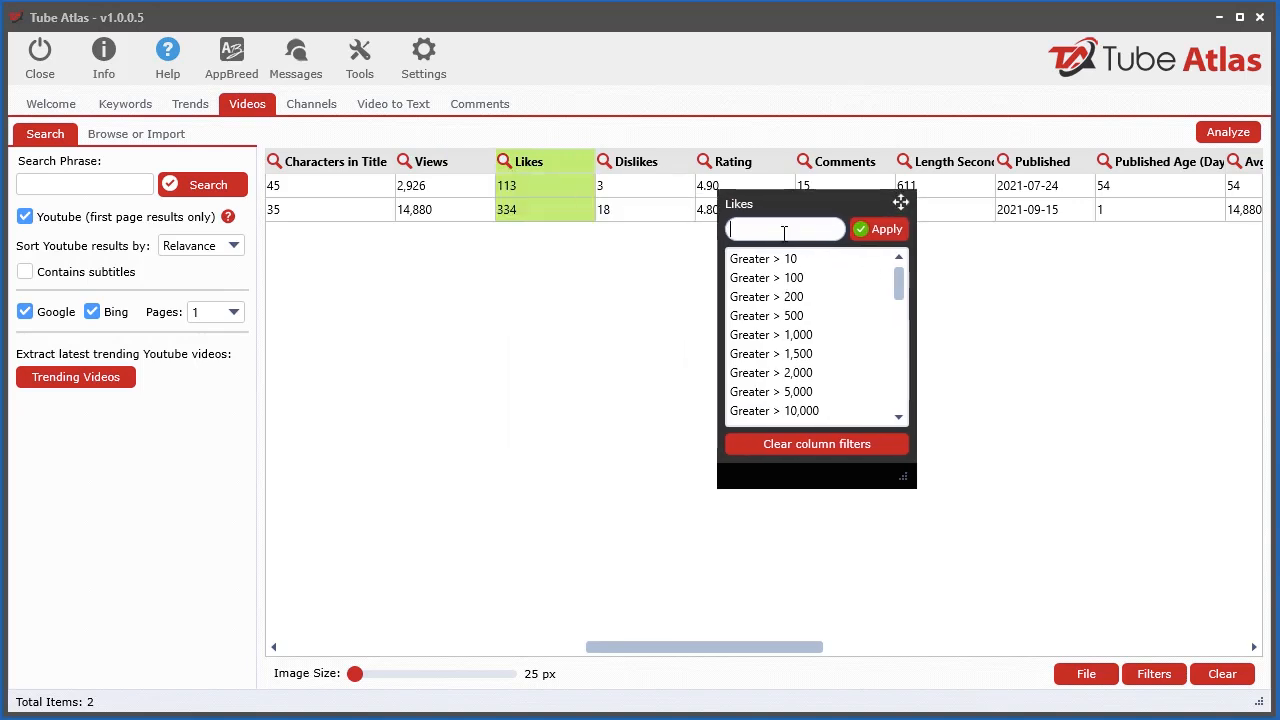
pyautogui.write('<600')
pyautogui.click(880, 229)
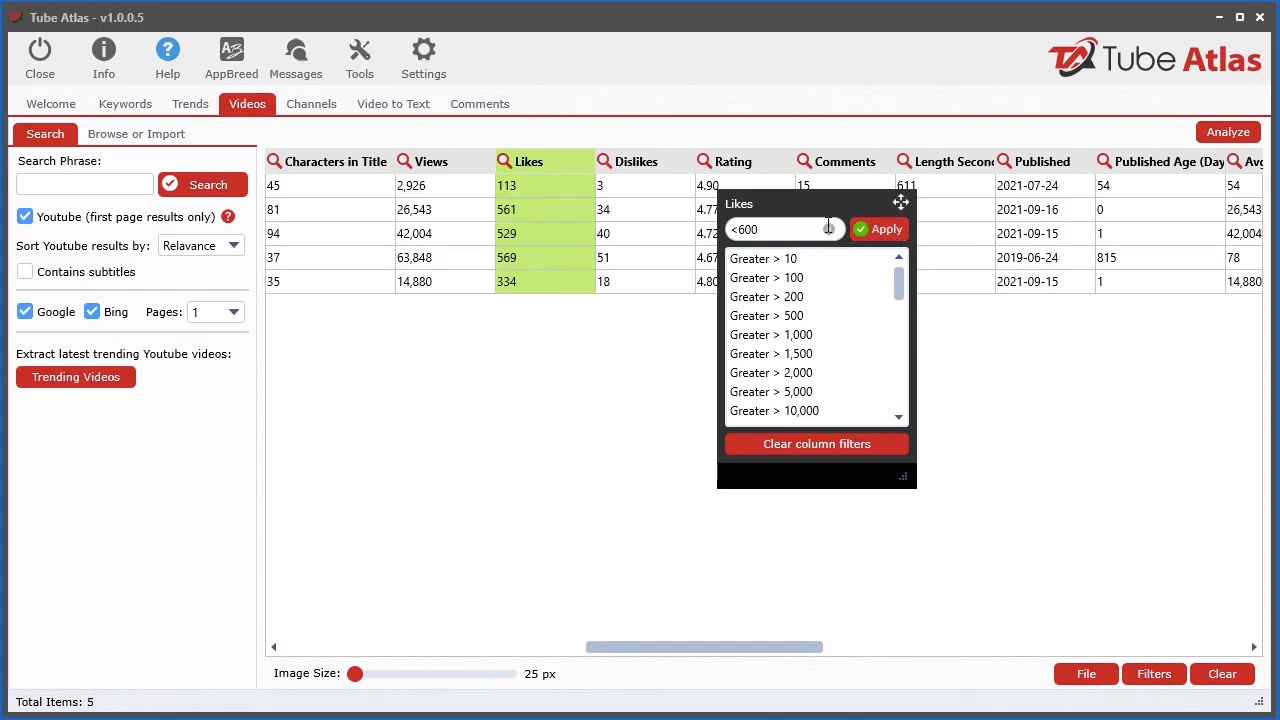
# Step: Clear the Likes column filter and close its filter box
pyautogui.moveTo(901, 203); pyautogui.dragTo(758, 193)
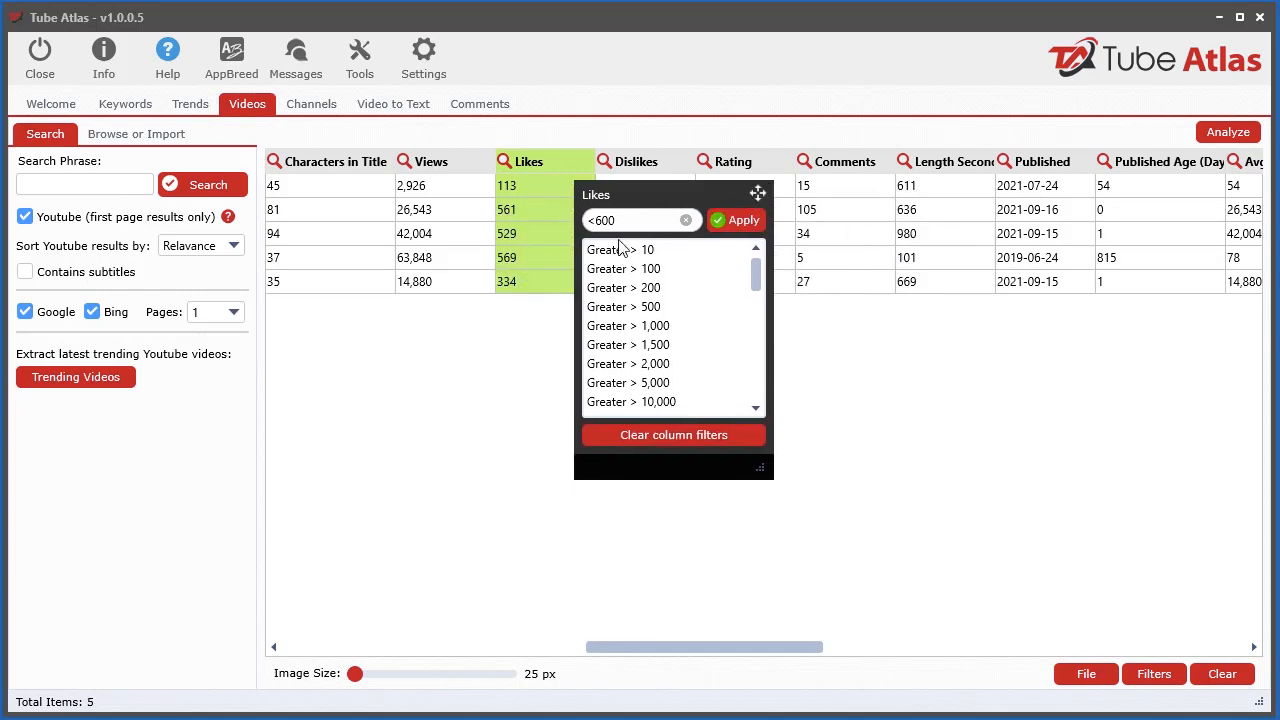
pyautogui.click(722, 434)
pyautogui.moveTo(757, 272); pyautogui.dragTo(757, 300)
pyautogui.click(918, 284)
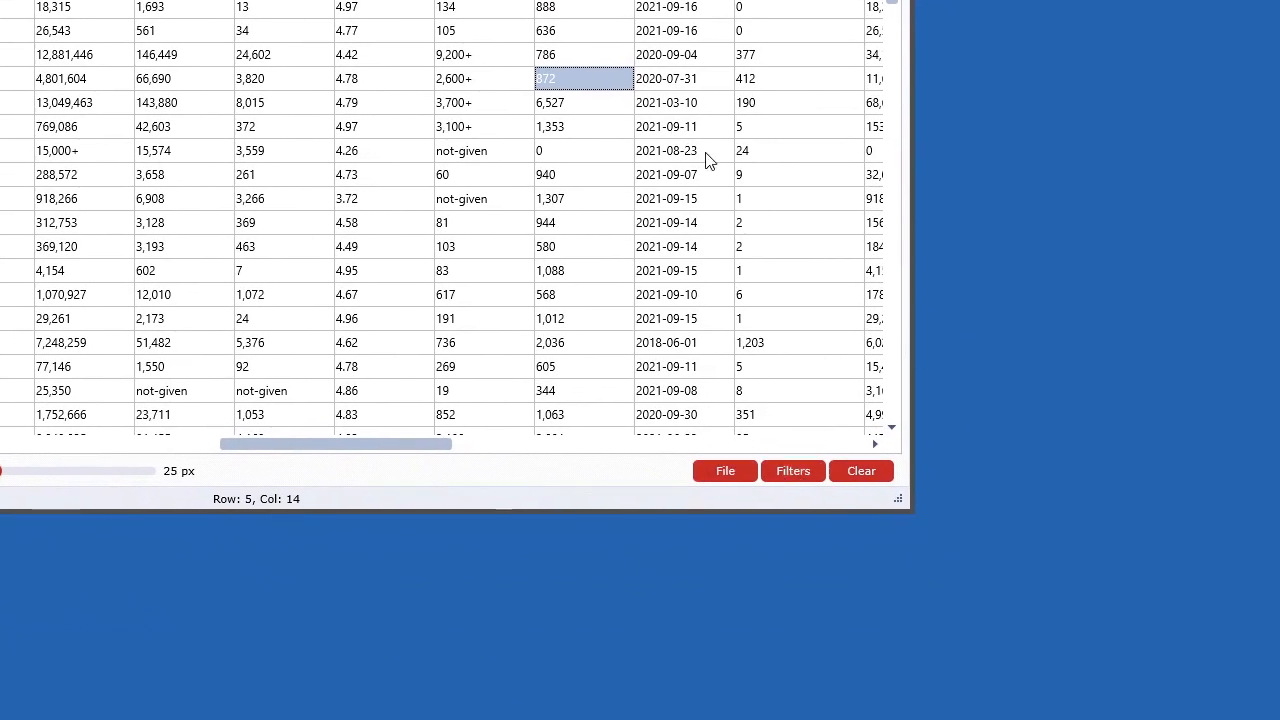
# Step: Check the overall filter options and filter the Rating column with the preset Greater > 3.0
pyautogui.click(785, 470)
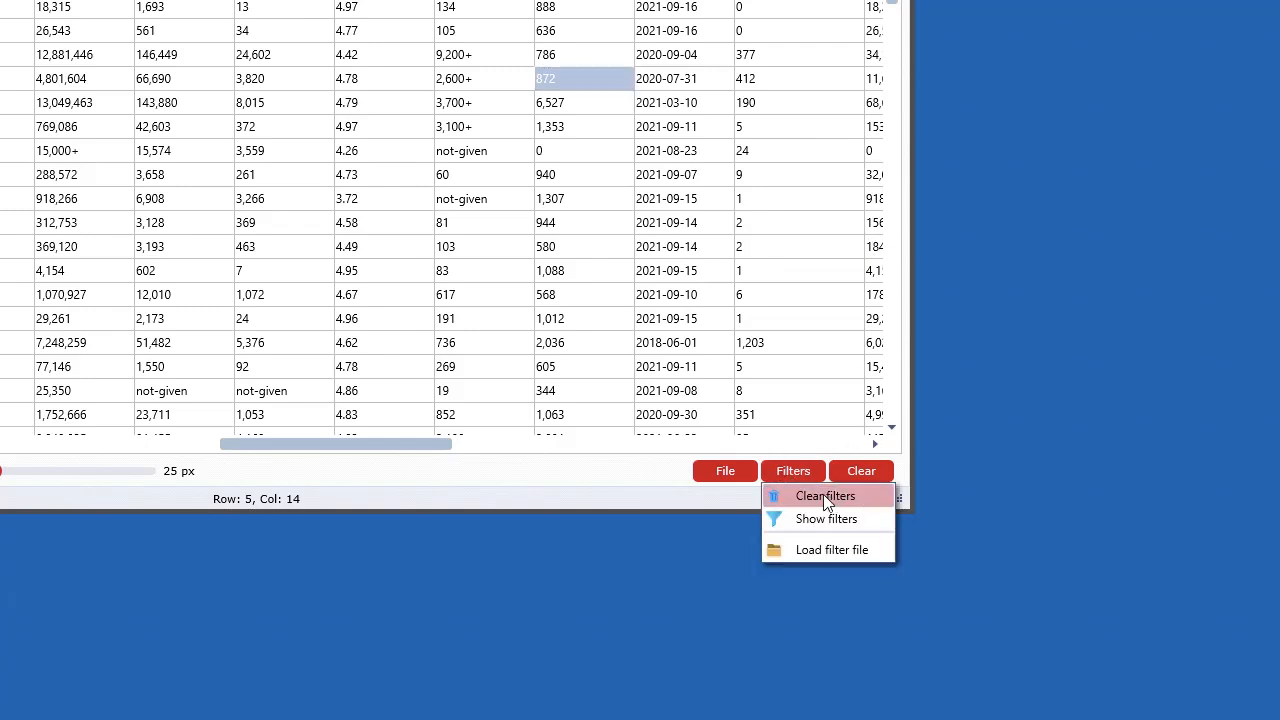
pyautogui.click(385, 2)
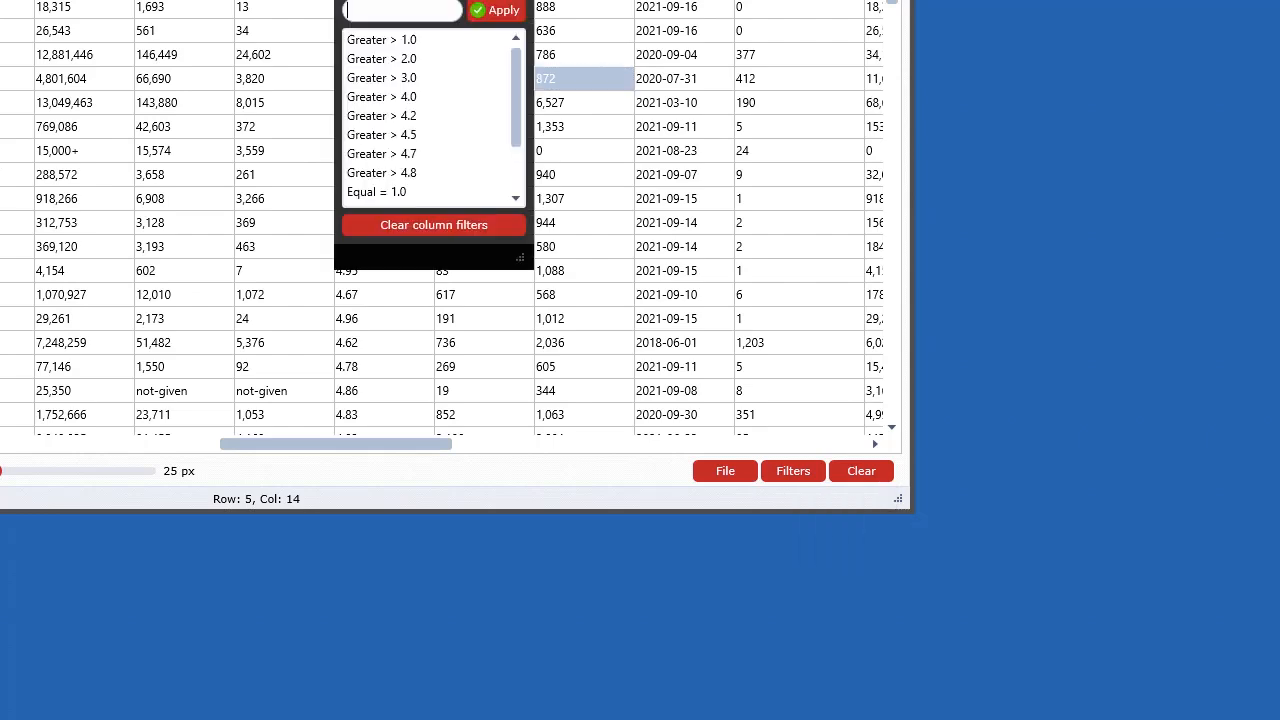
pyautogui.click(386, 84)
# Step: Add a filter on the Dislikes column with the preset Greater > 1,500 and close its filter box
pyautogui.click(270, 2)
pyautogui.rightClick(262, 2)
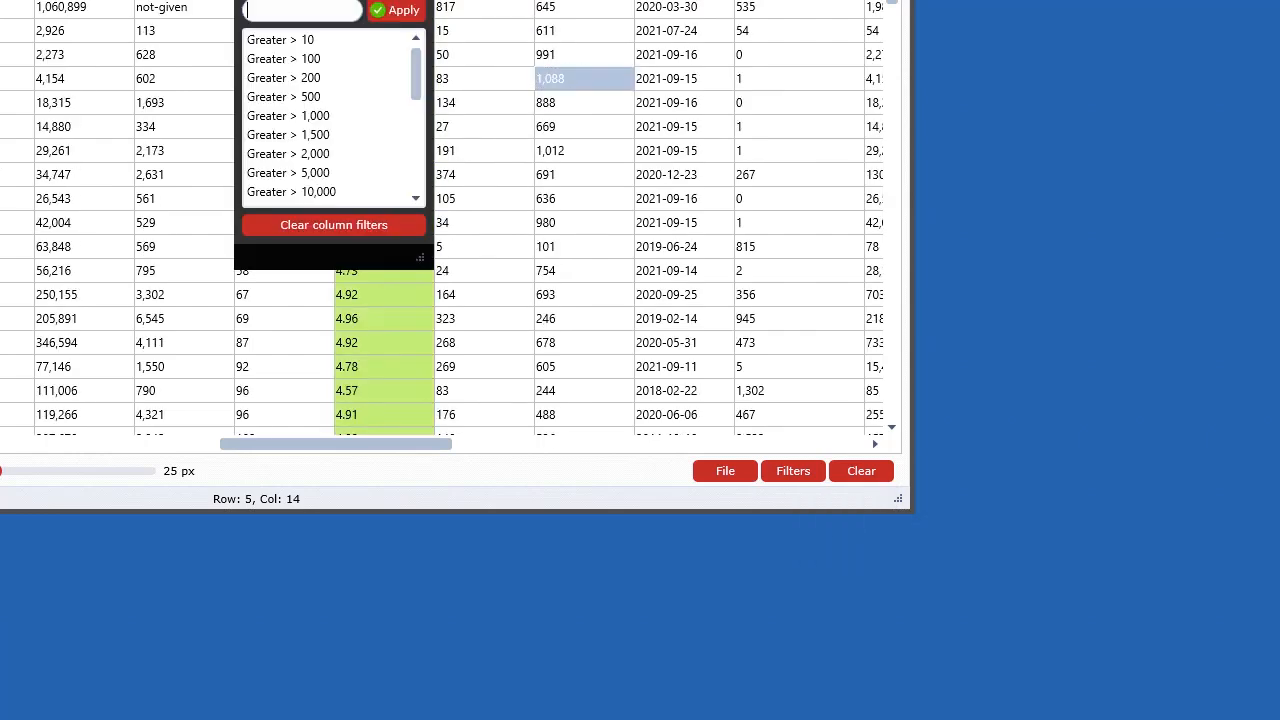
pyautogui.click(266, 138)
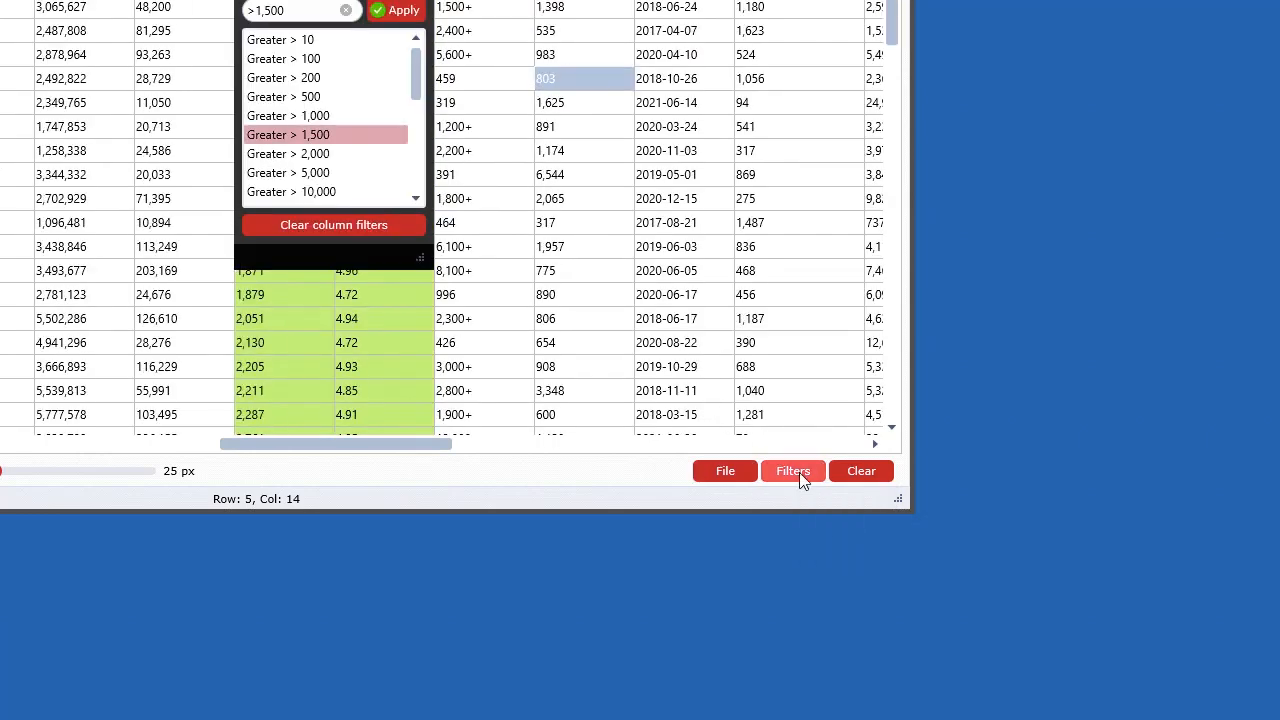
pyautogui.click(549, 422)
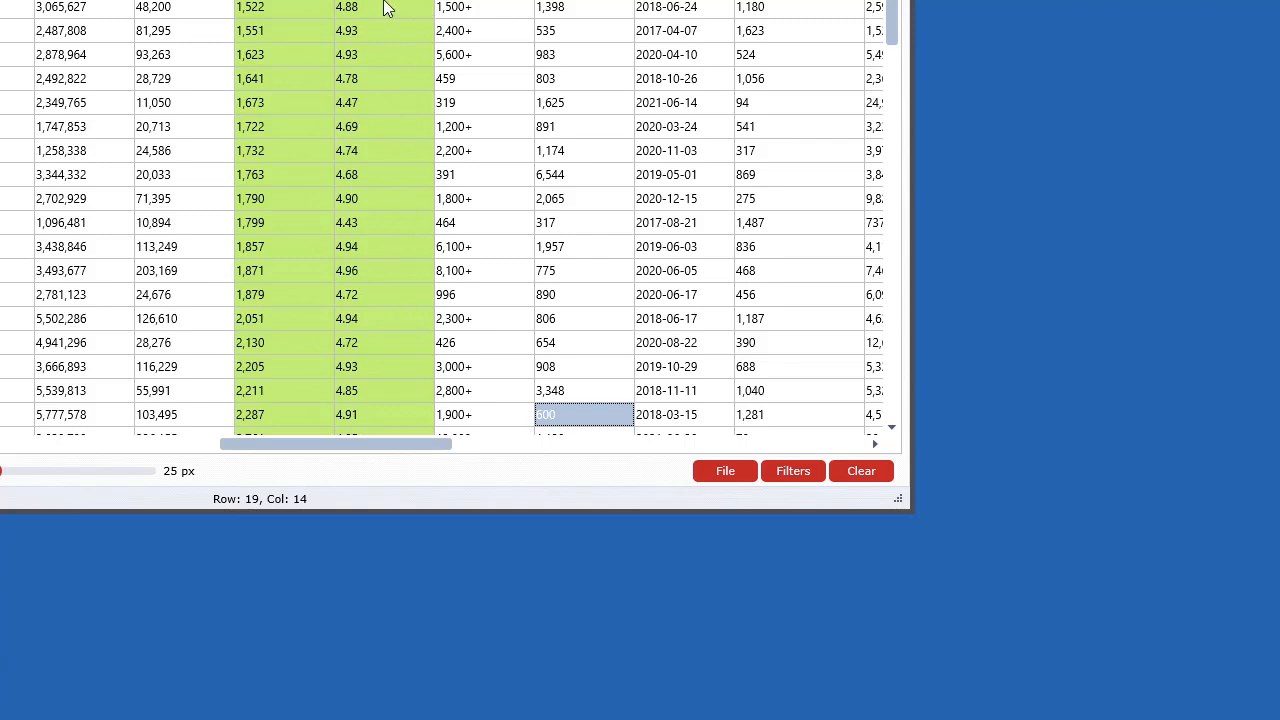
# Step: Clear all filters from the video results and show the Filters window beside the results table
pyautogui.click(795, 470)
pyautogui.click(836, 498)
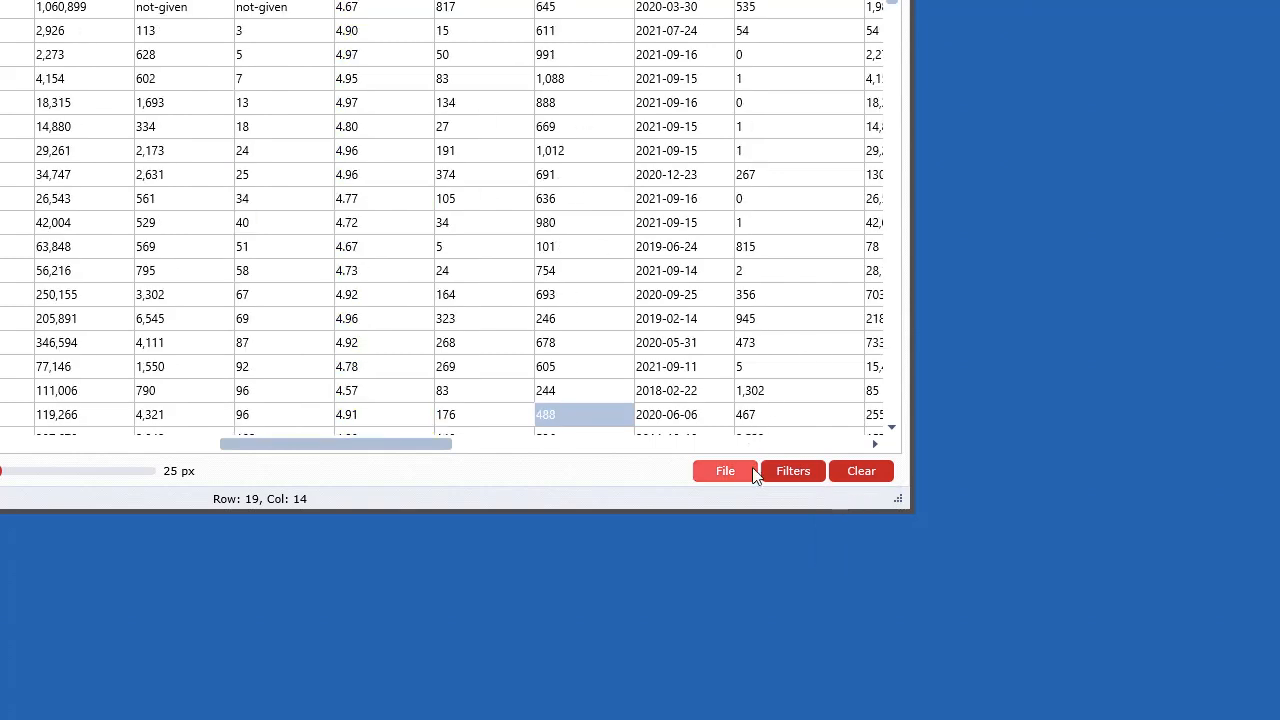
pyautogui.click(782, 470)
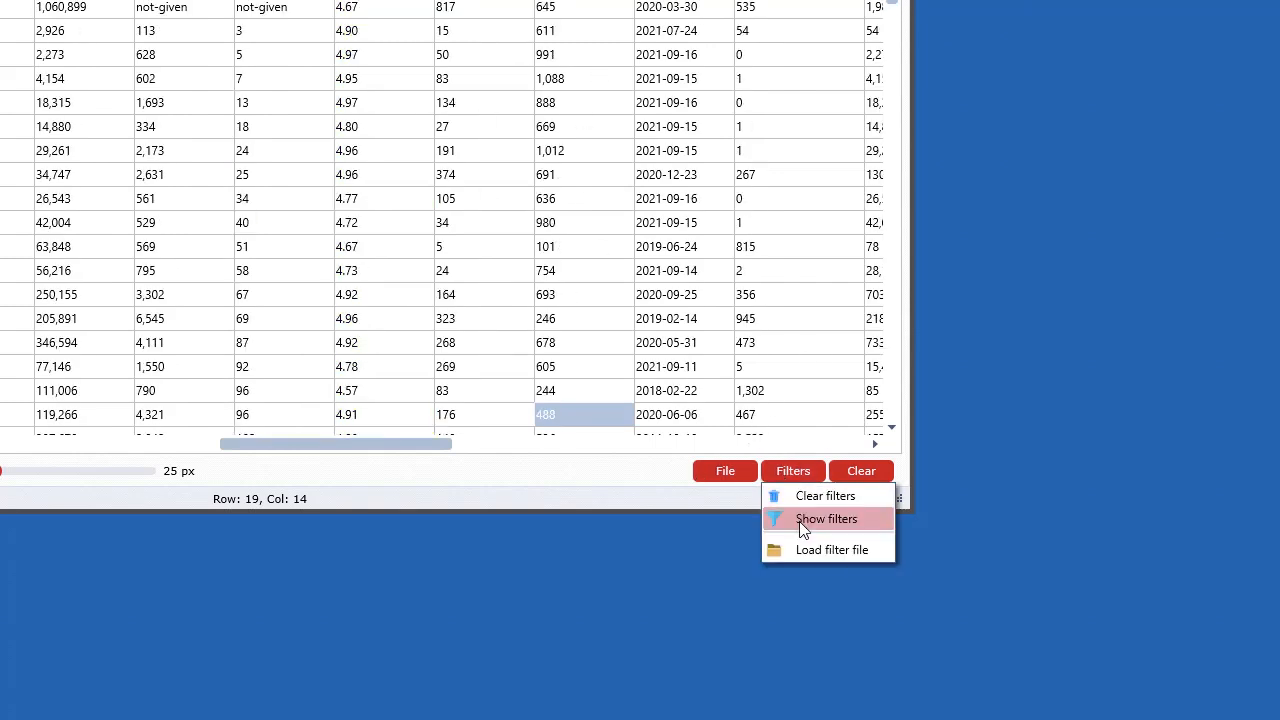
pyautogui.click(820, 526)
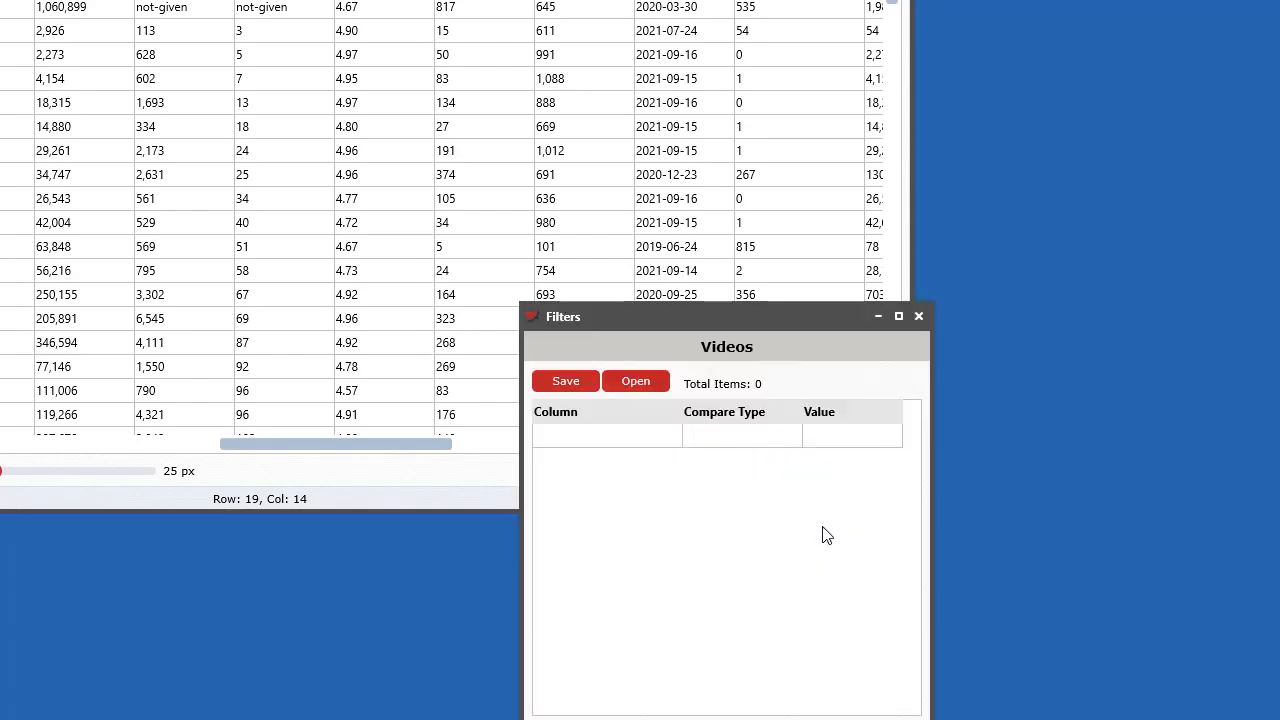
pyautogui.moveTo(730, 322); pyautogui.dragTo(1056, 140)
pyautogui.moveTo(669, 0); pyautogui.dragTo(603, 5)
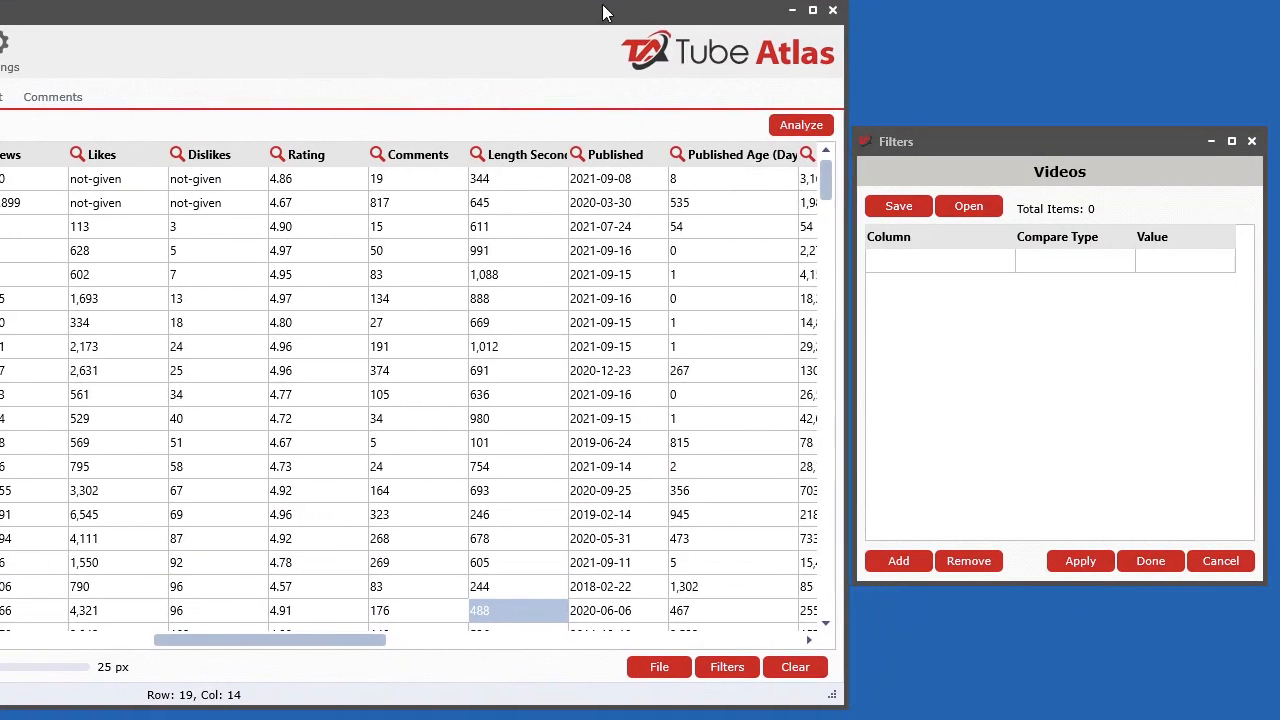
# Step: Filter the Rating column with the preset Greater > 4.2 and the Dislikes column with Greater > 500
pyautogui.click(278, 154)
pyautogui.click(322, 312)
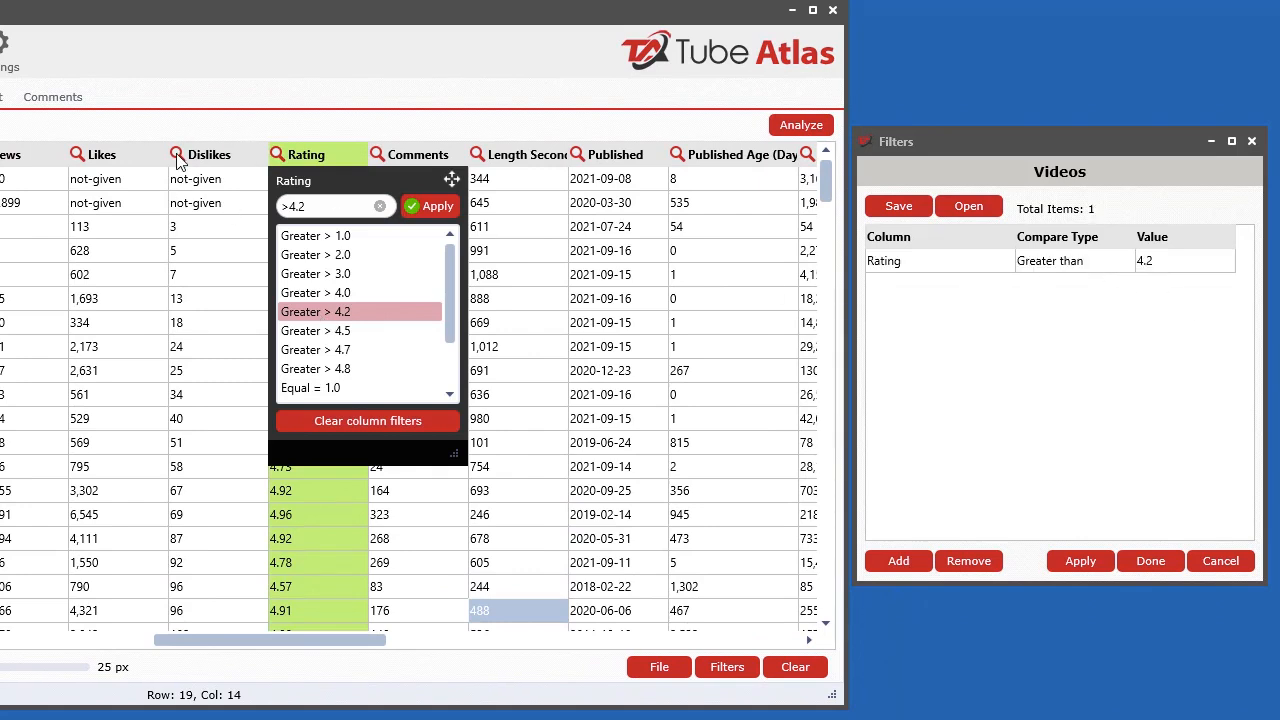
pyautogui.click(177, 154)
pyautogui.click(212, 292)
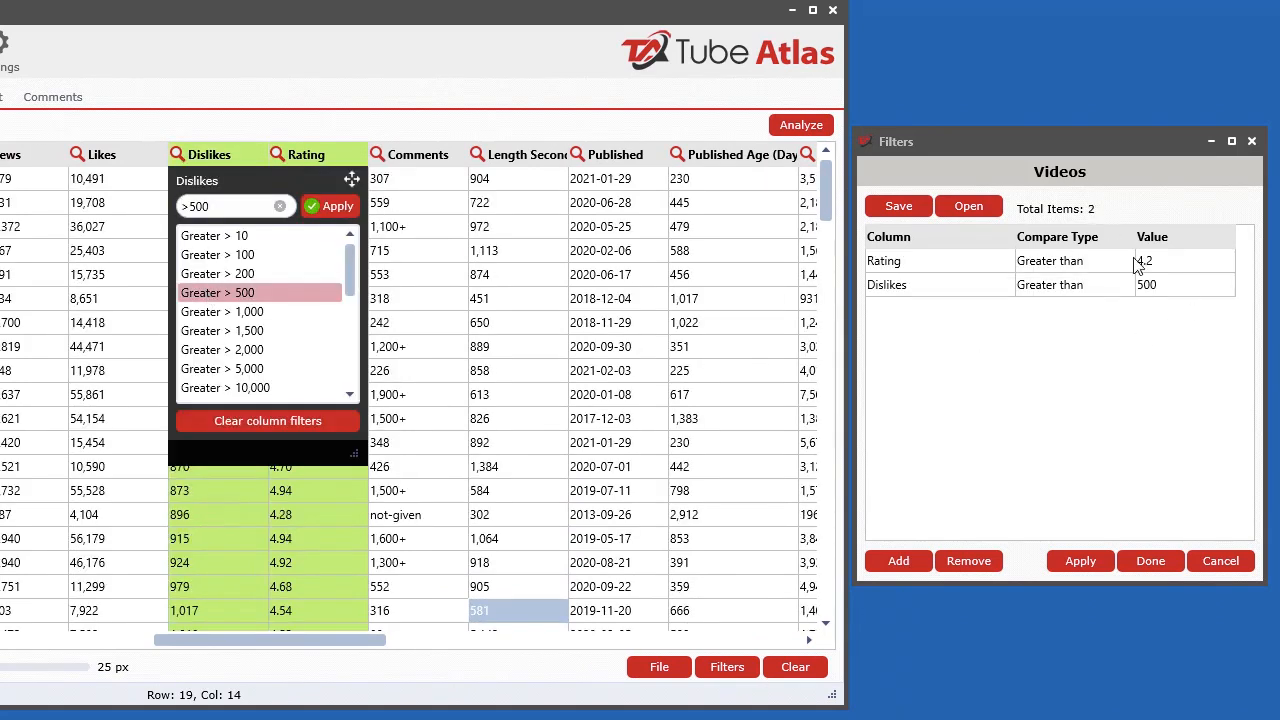
pyautogui.click(1022, 177)
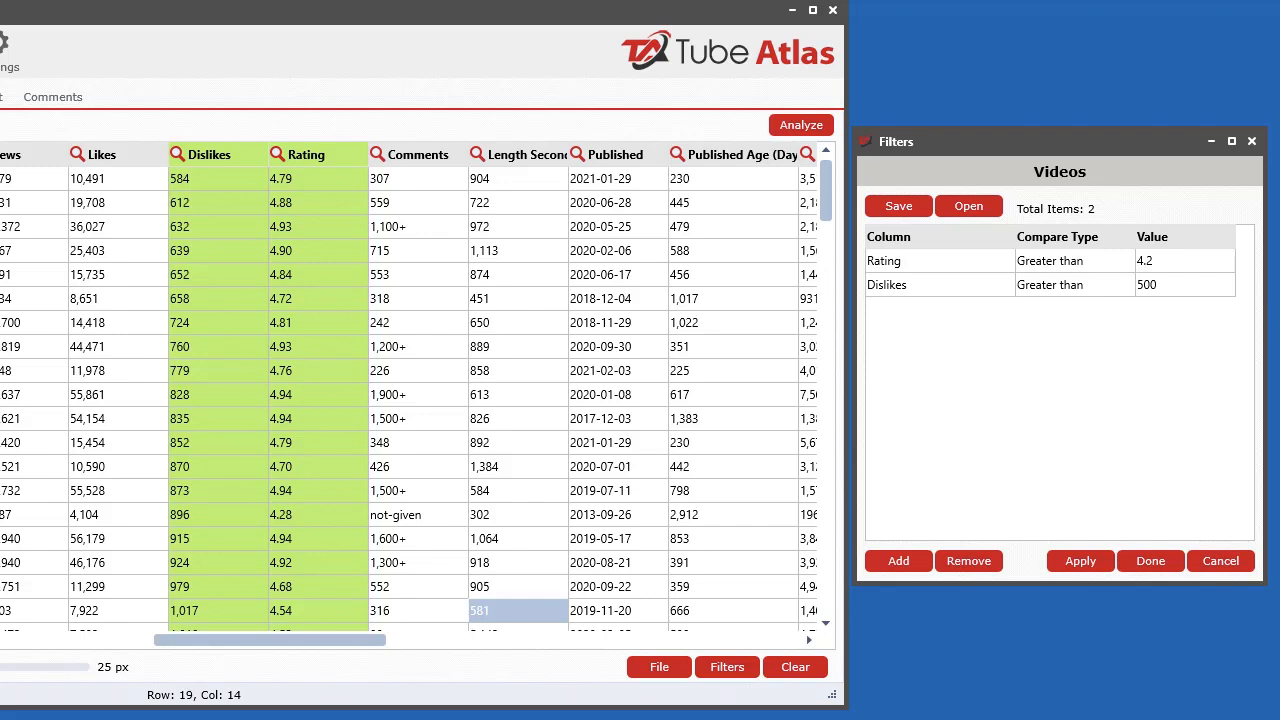
# Step: Filter the Total Videos column of the Channels results with the preset Greater > 100
pyautogui.moveTo(1040, 150)
pyautogui.mouseDown()
pyautogui.moveTo(1102, 165)
pyautogui.moveTo(1061, 137)
pyautogui.mouseUp()
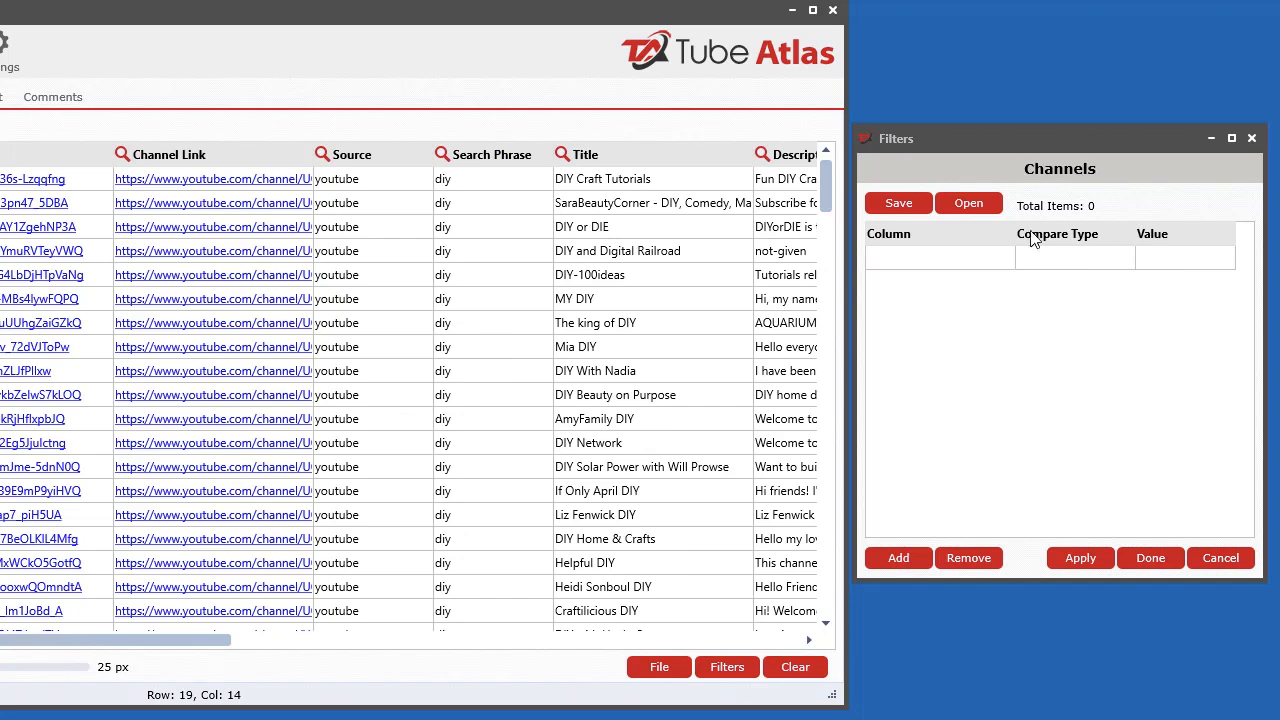
pyautogui.moveTo(214, 641); pyautogui.dragTo(534, 654)
pyautogui.click(467, 154)
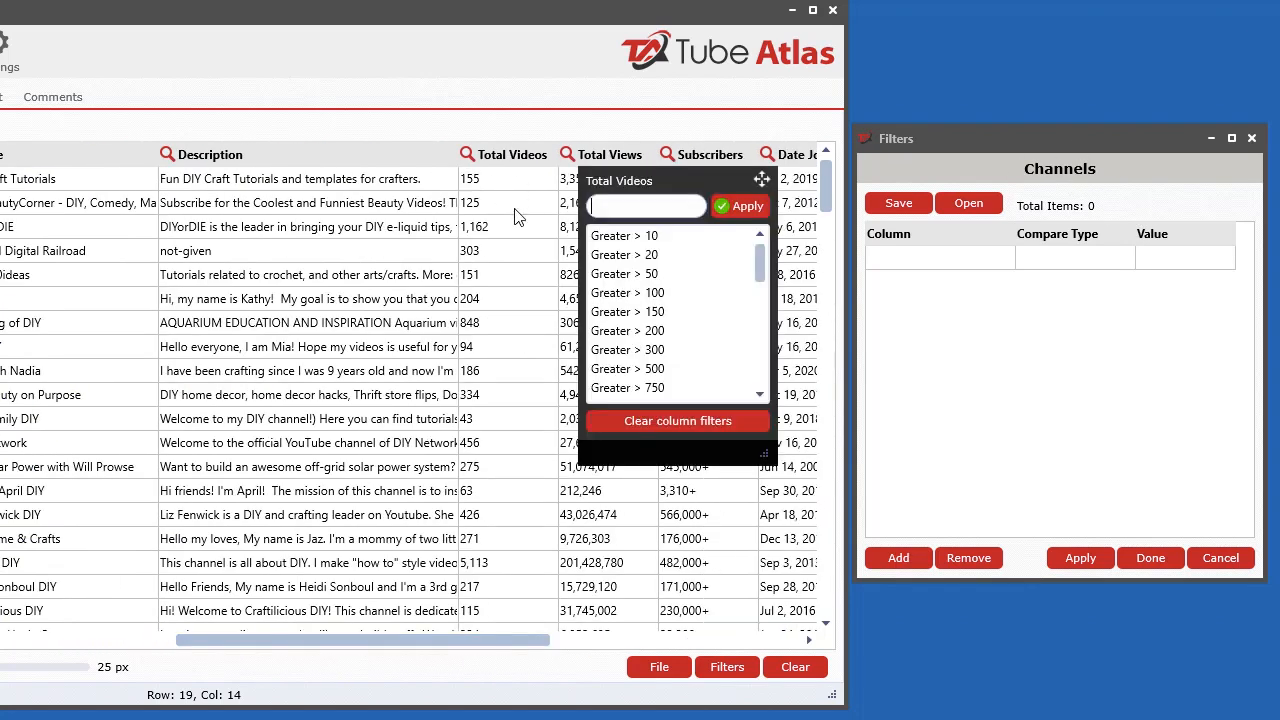
pyautogui.click(662, 294)
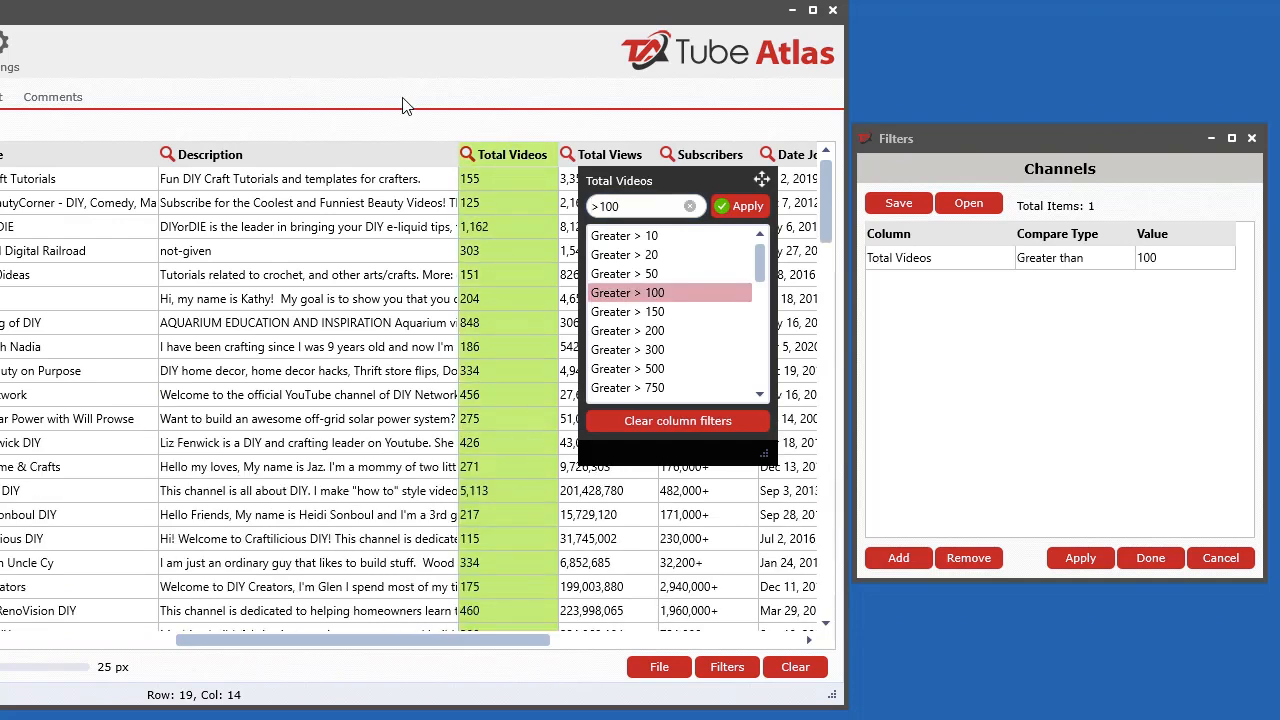
# Step: Compare the Filters window's list for the Videos, Channels, Comments, Video to Text and Trends sections
pyautogui.moveTo(439, 16); pyautogui.dragTo(722, 164)
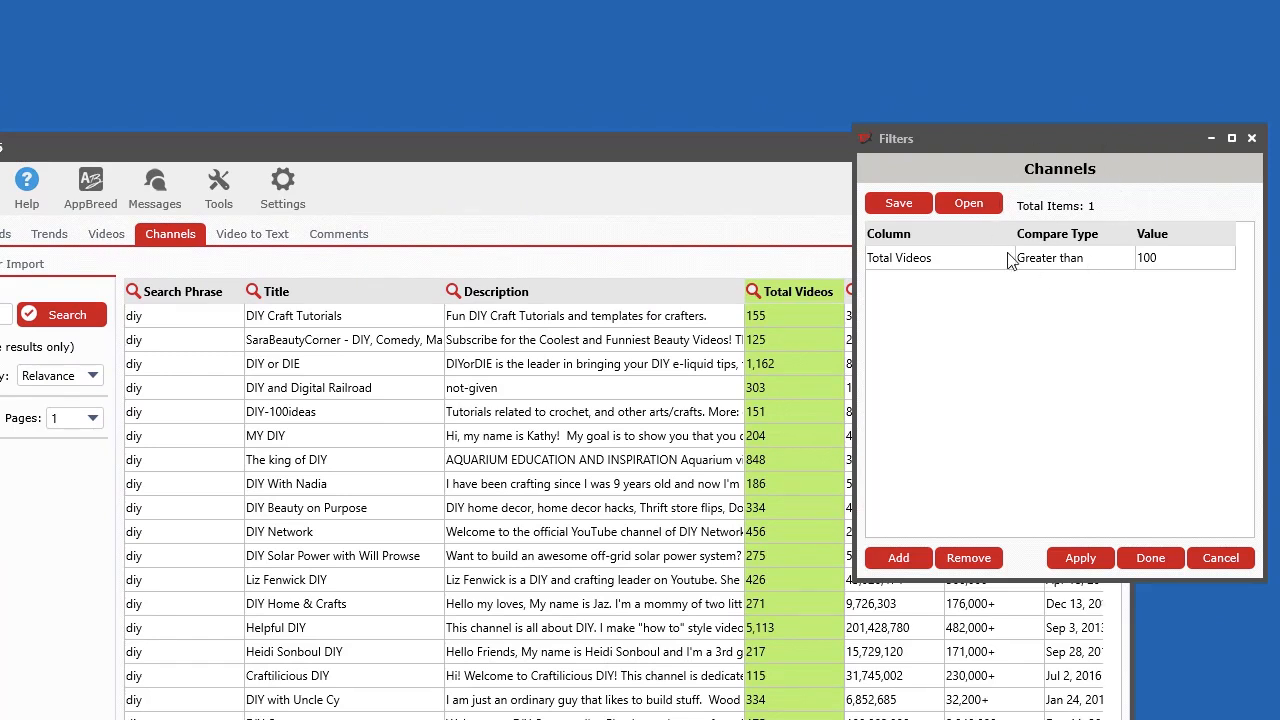
pyautogui.click(107, 236)
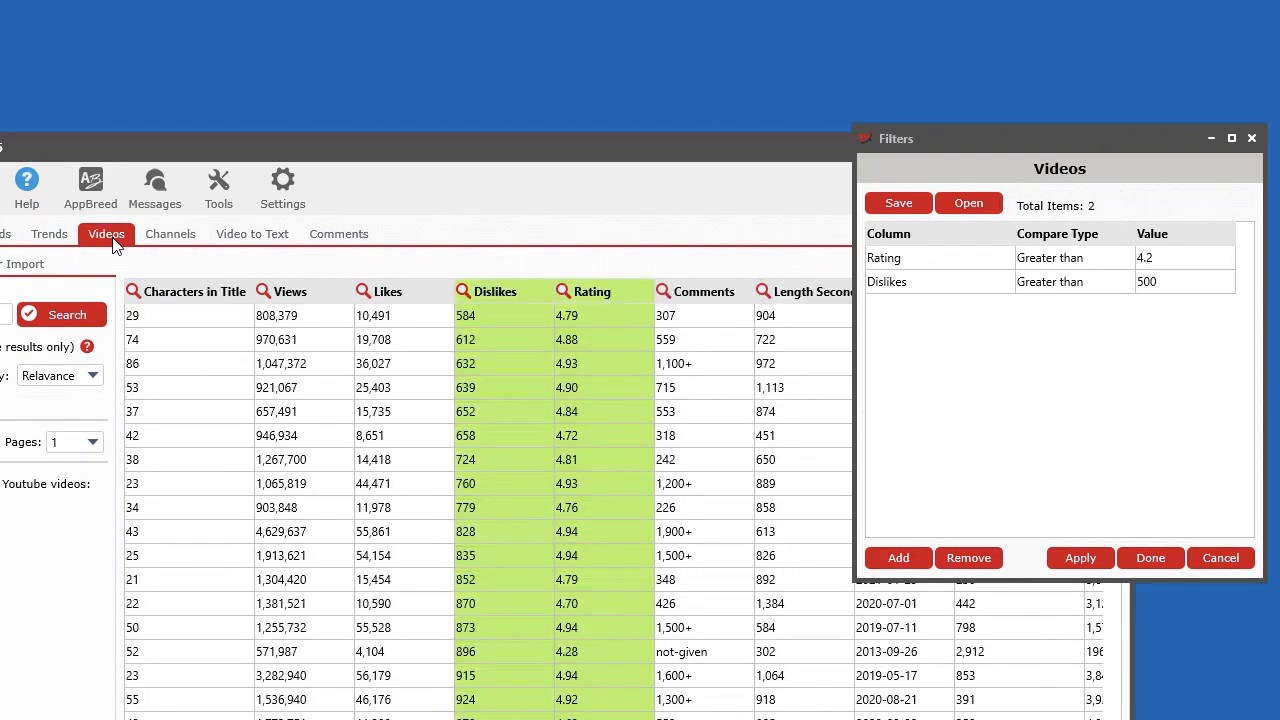
pyautogui.click(189, 240)
pyautogui.click(336, 238)
pyautogui.click(271, 240)
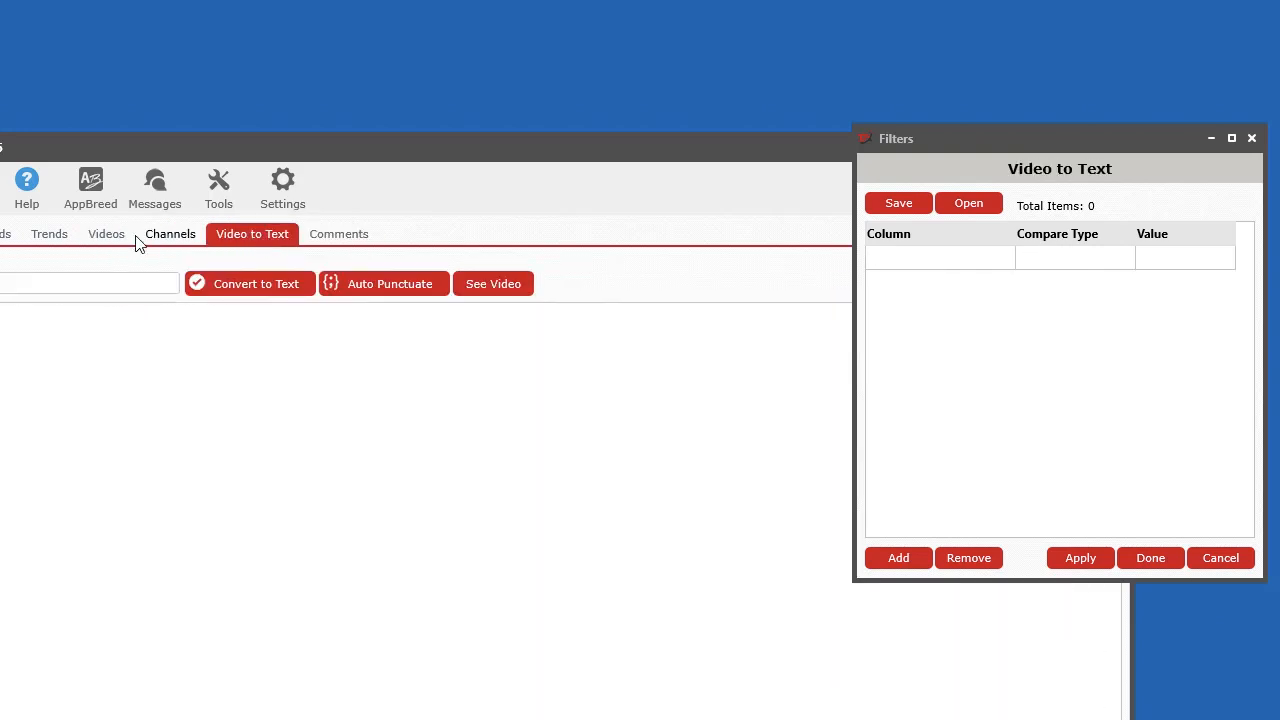
pyautogui.click(189, 238)
pyautogui.click(106, 234)
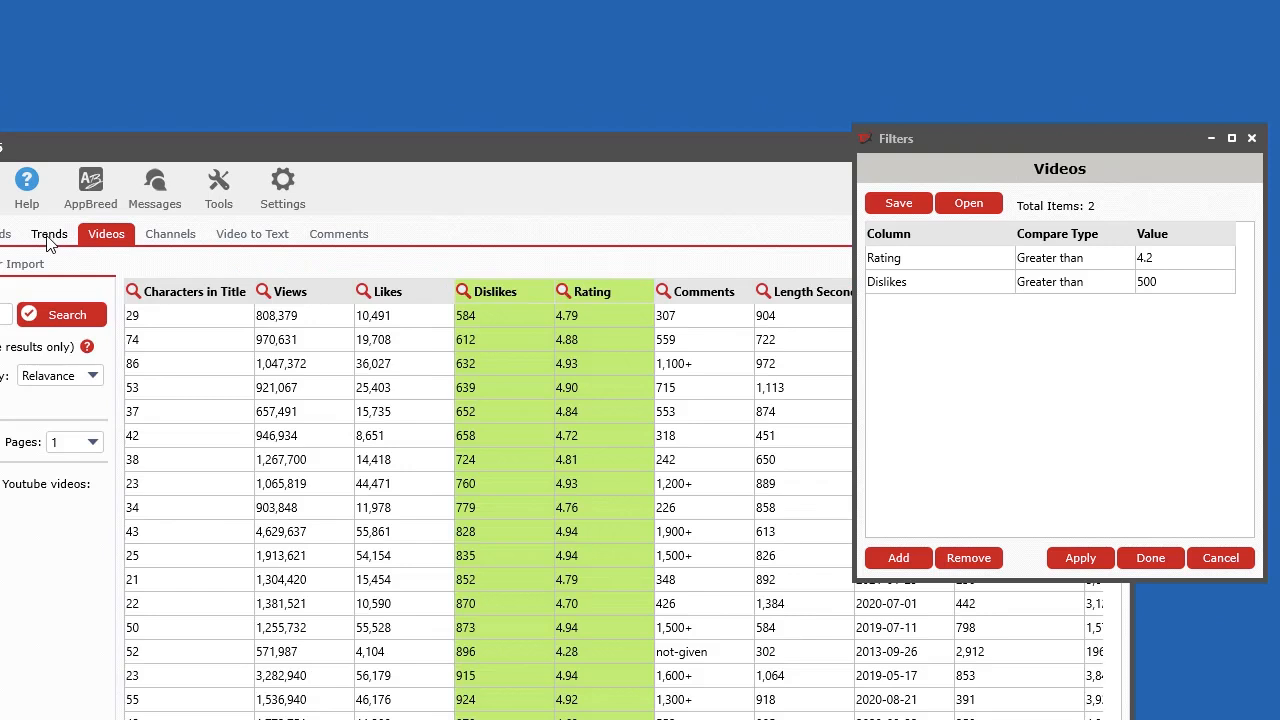
pyautogui.click(50, 234)
pyautogui.moveTo(536, 157); pyautogui.dragTo(580, 86)
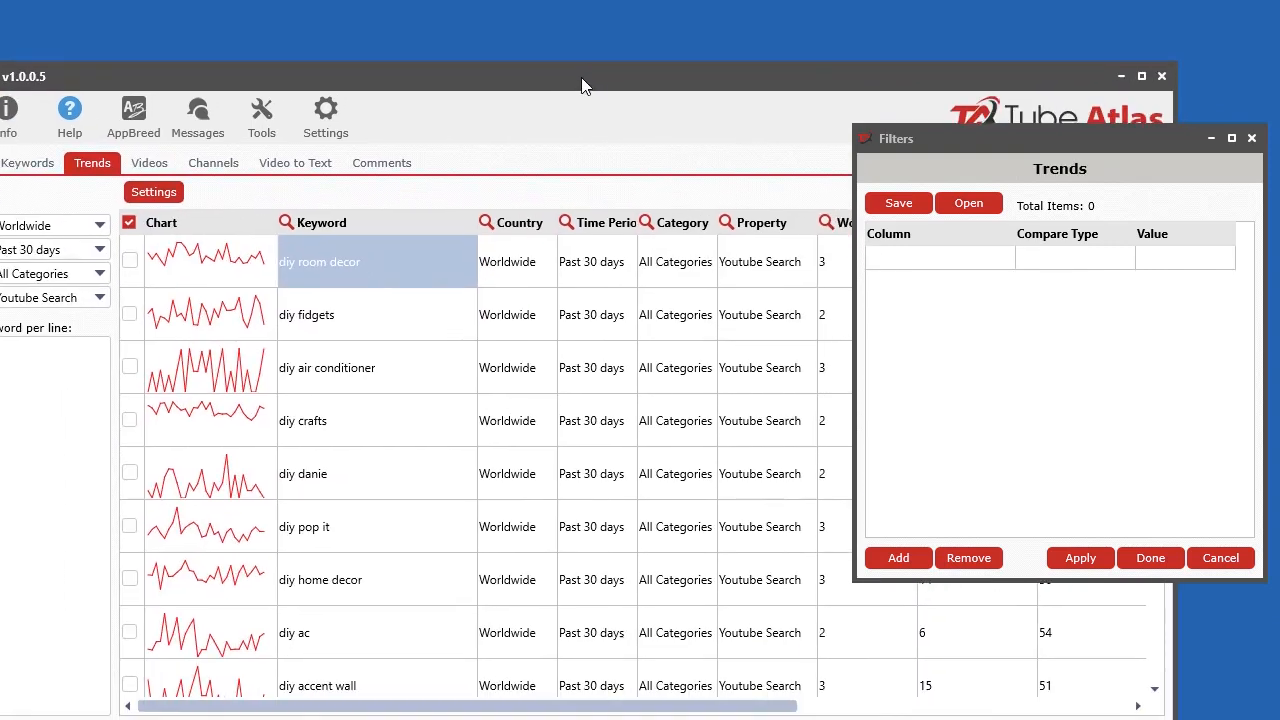
# Step: Return to the Videos results and arrange the main window and the Filters window side by side
pyautogui.click(149, 164)
pyautogui.moveTo(885, 83); pyautogui.dragTo(538, 22)
pyautogui.moveTo(991, 139); pyautogui.dragTo(975, 59)
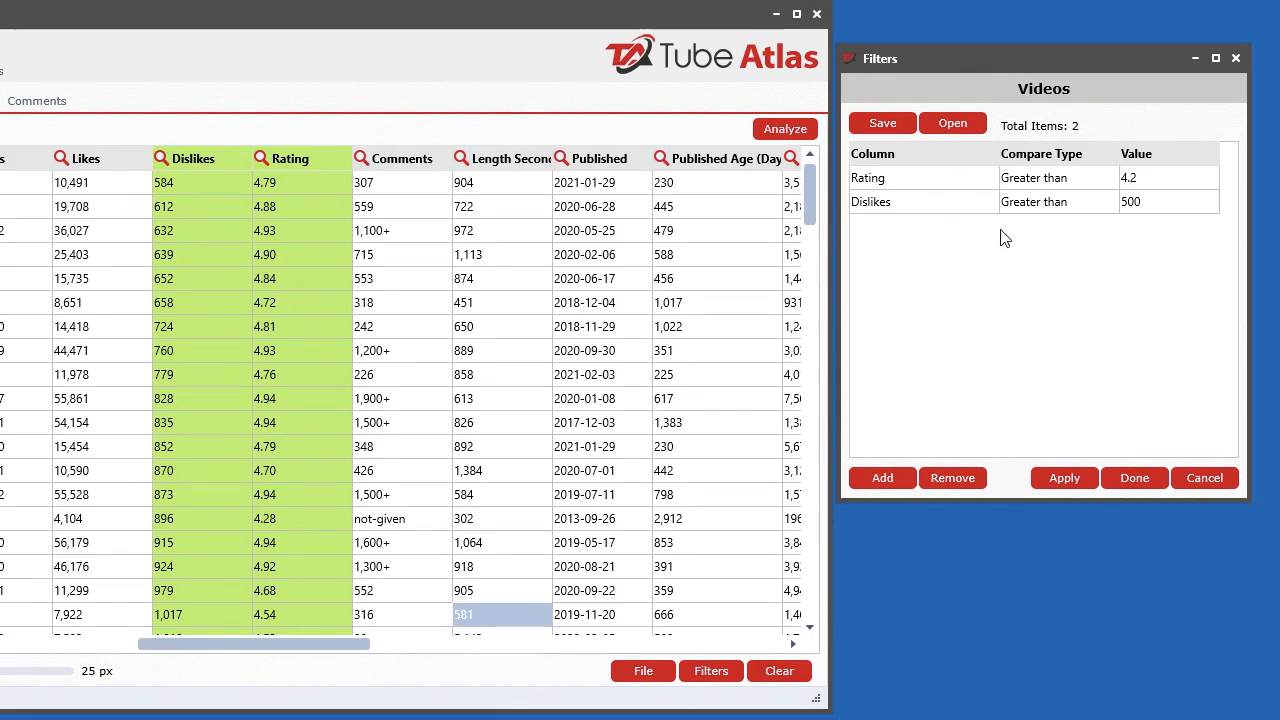
# Step: Add a new filter row in the Filters window and set its column to Title
pyautogui.click(888, 478)
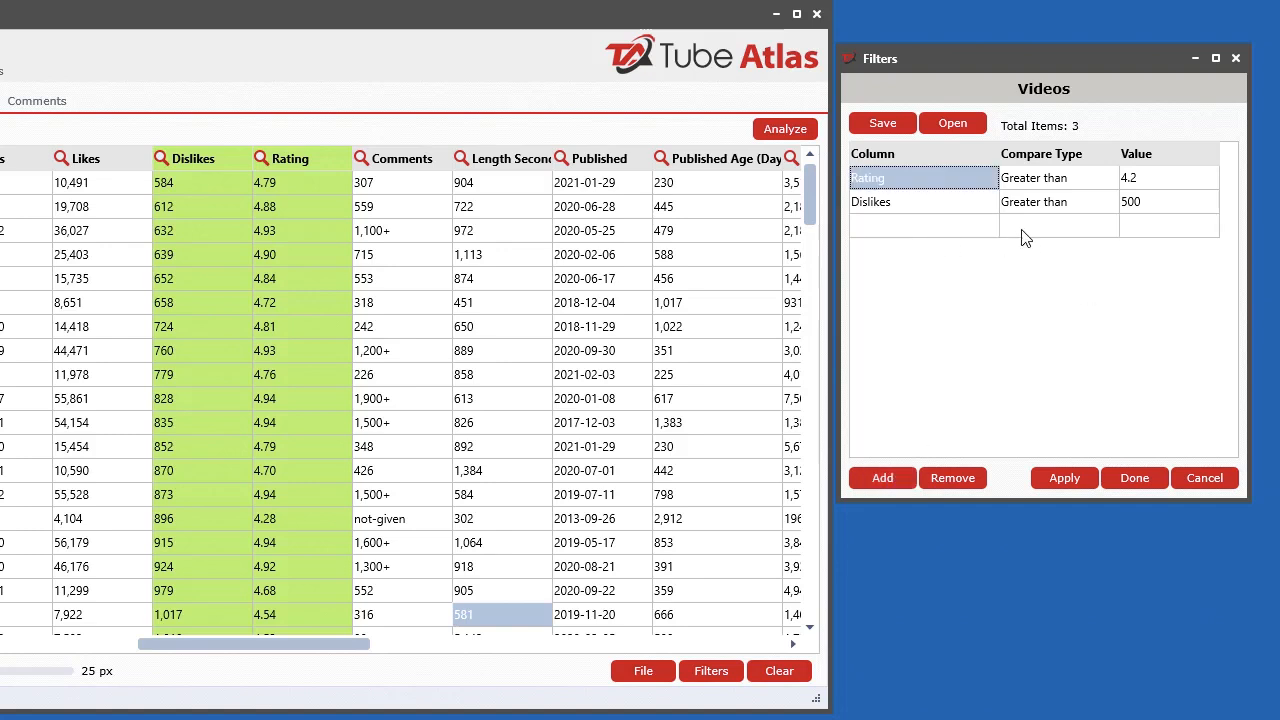
pyautogui.click(918, 236)
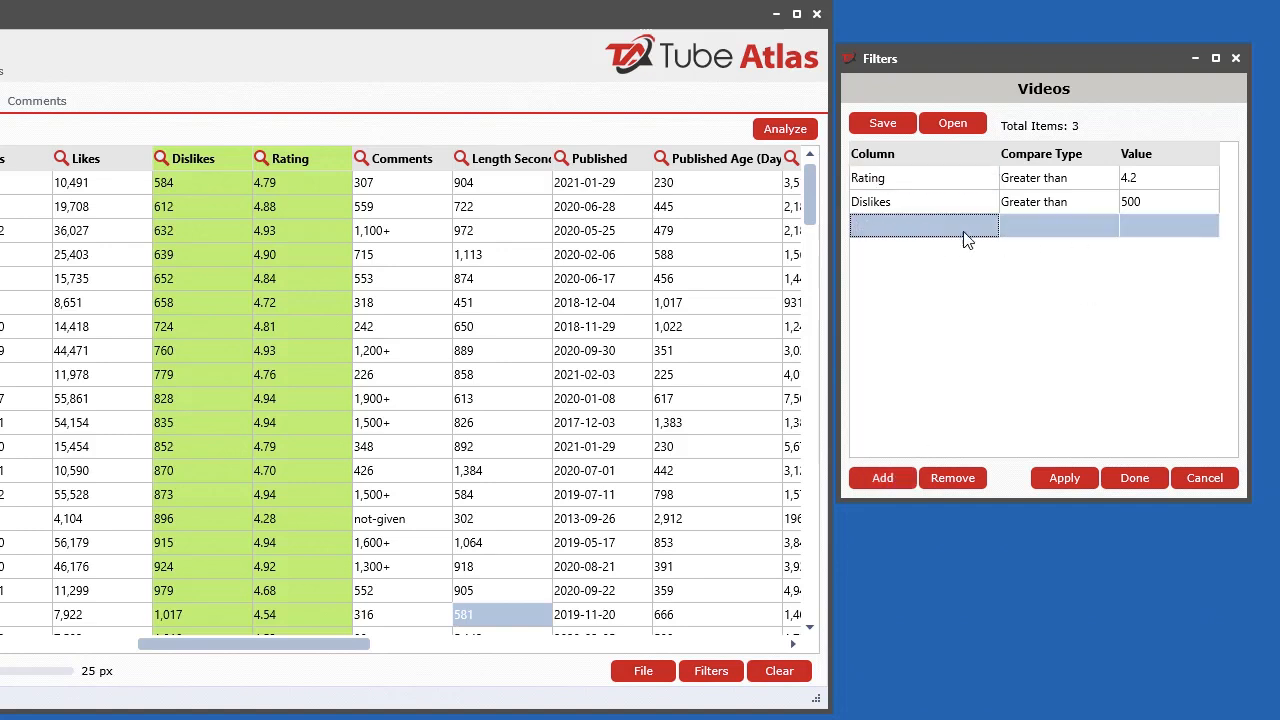
pyautogui.click(898, 236)
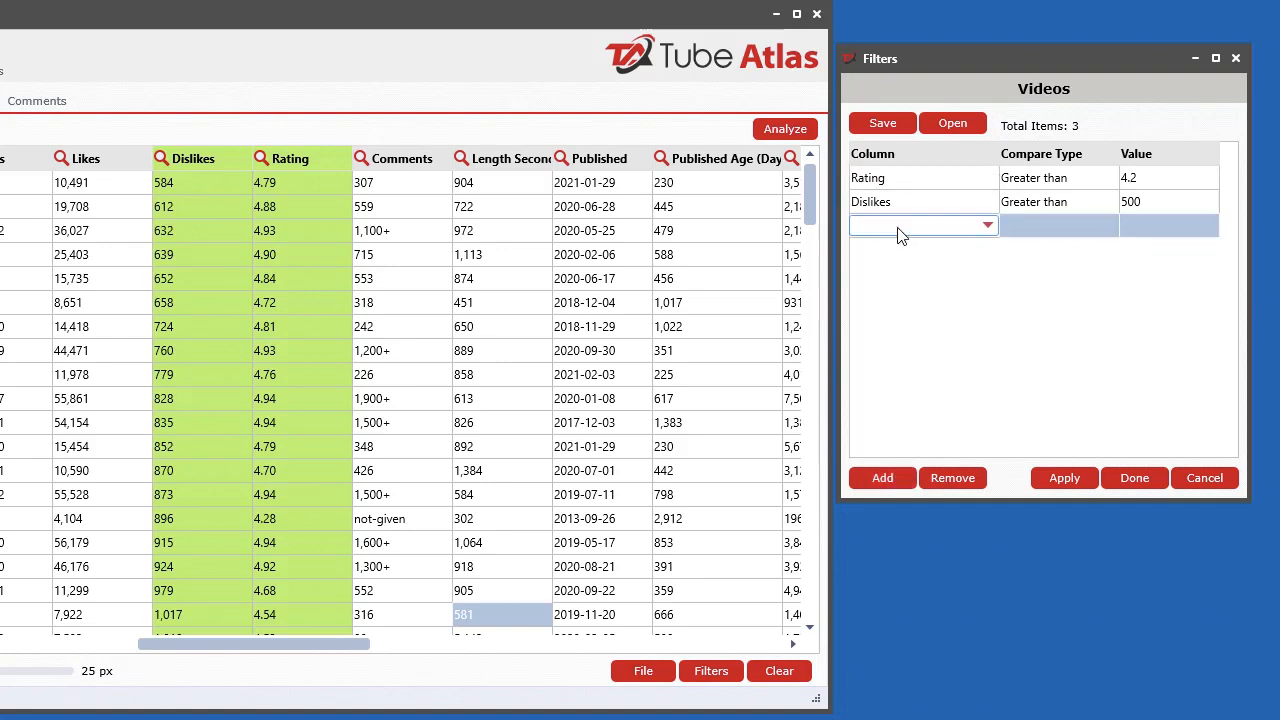
pyautogui.click(950, 231)
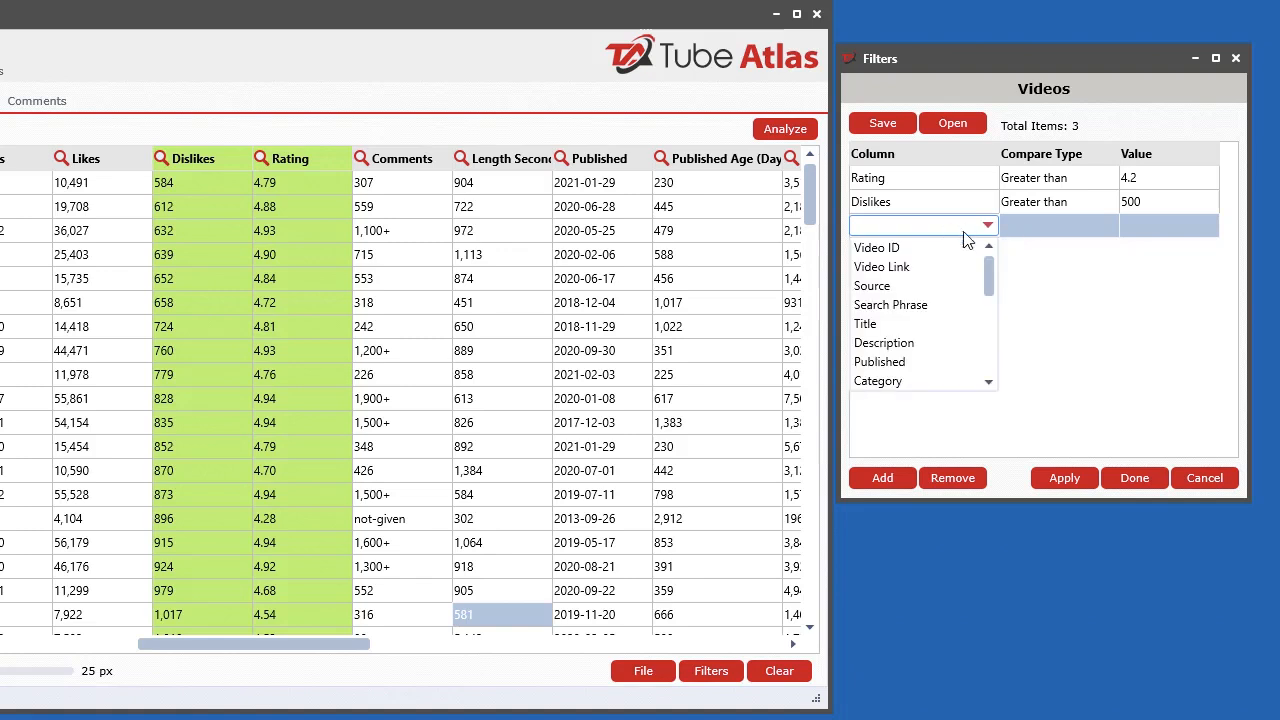
pyautogui.moveTo(989, 272)
pyautogui.mouseDown()
pyautogui.moveTo(988, 352)
pyautogui.moveTo(989, 278)
pyautogui.mouseUp()
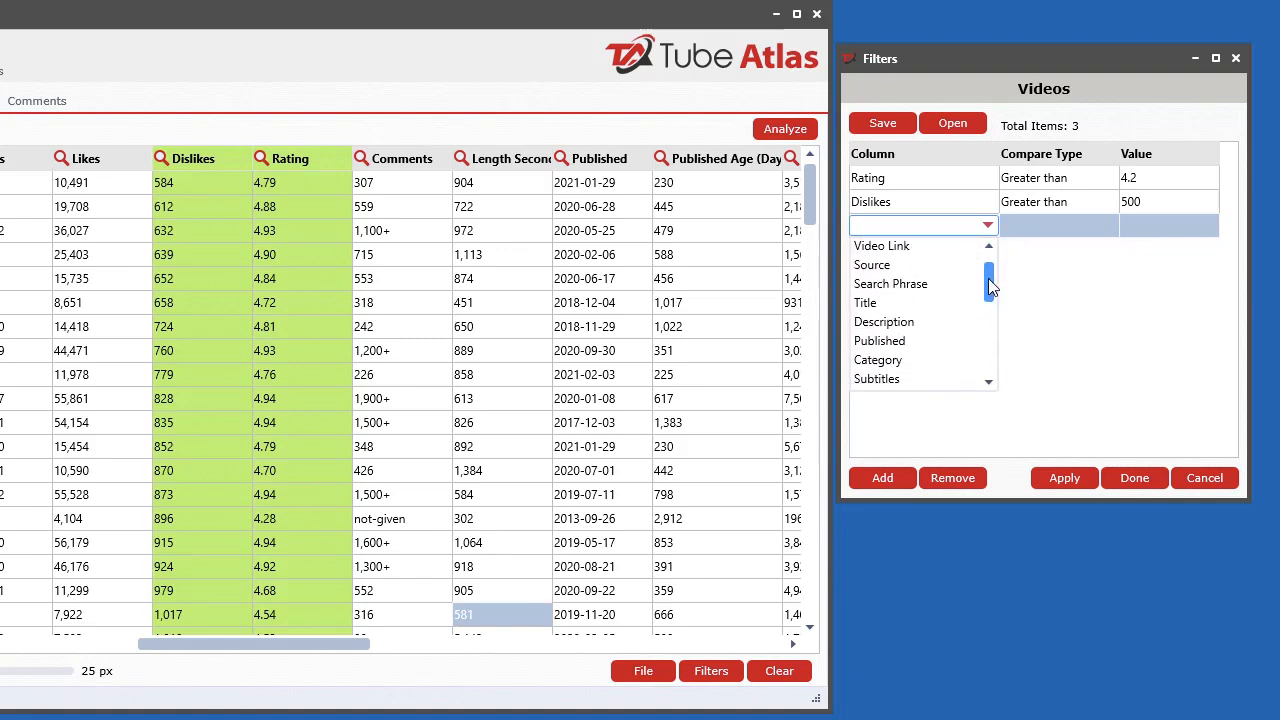
pyautogui.click(889, 304)
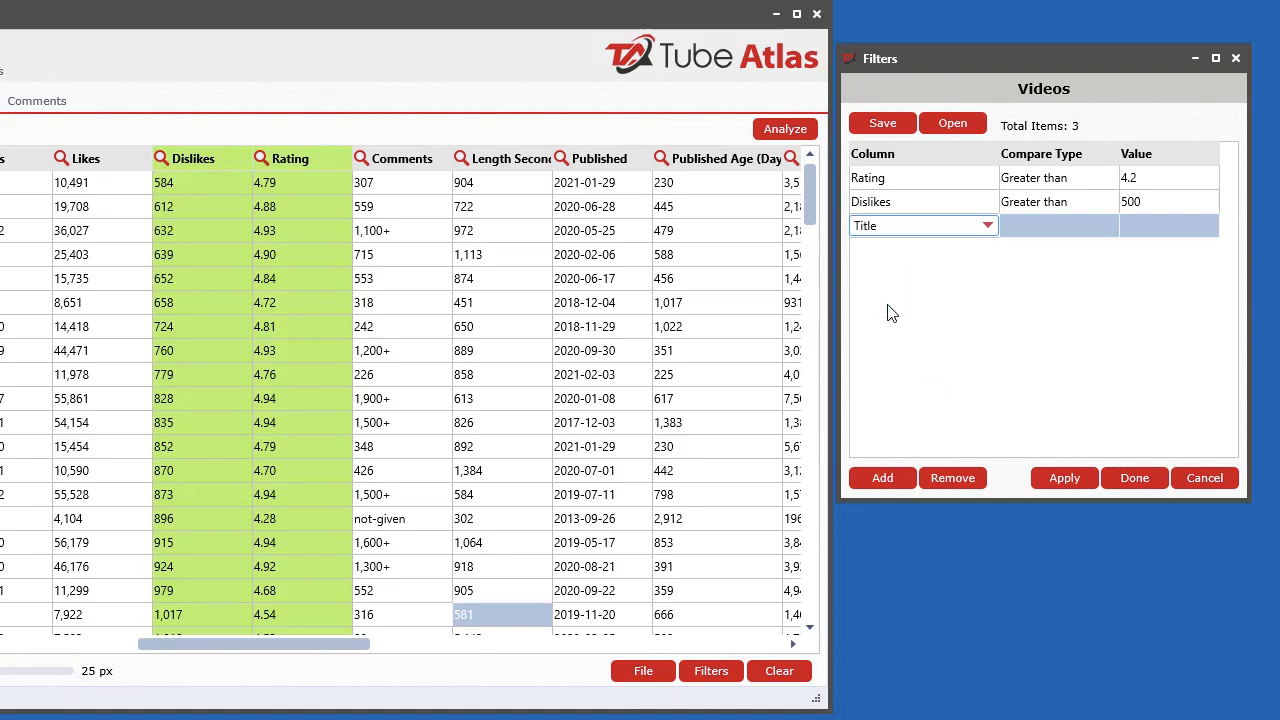
# Step: Set the Title filter's compare type to Contains and its value to diy
pyautogui.click(1040, 229)
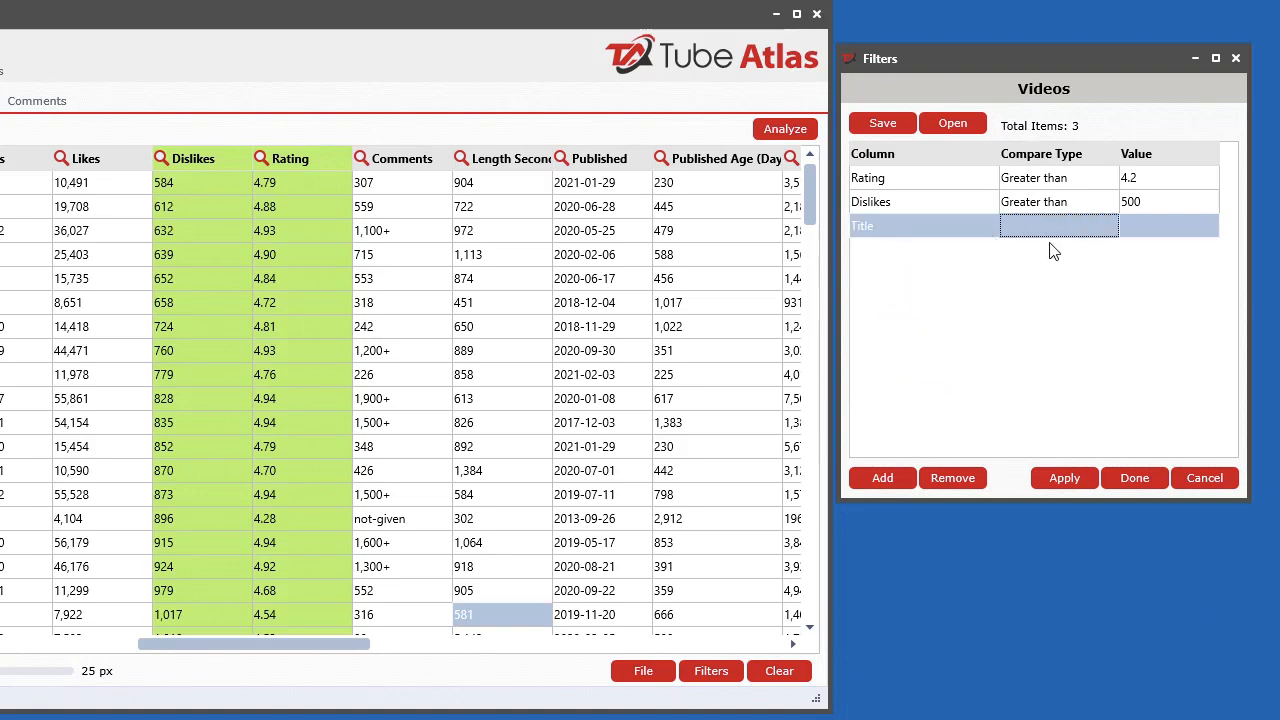
pyautogui.click(1040, 238)
pyautogui.click(1043, 238)
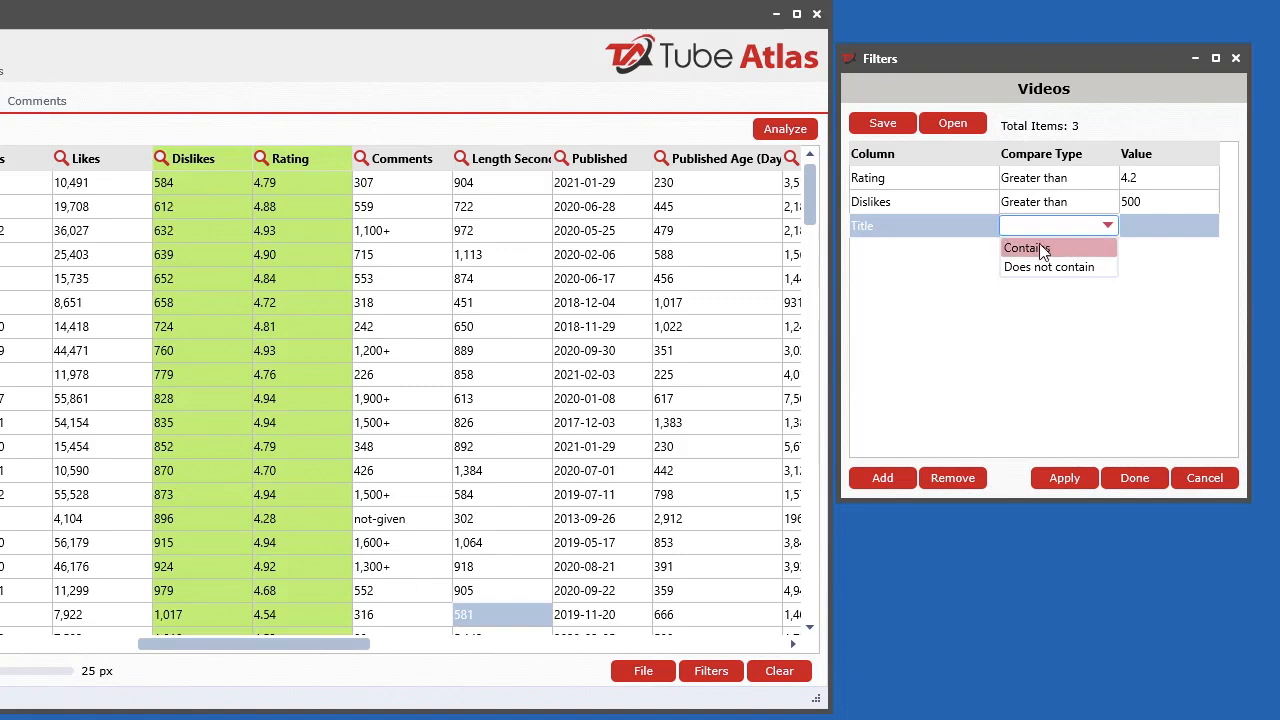
pyautogui.click(1040, 248)
pyautogui.click(1150, 229)
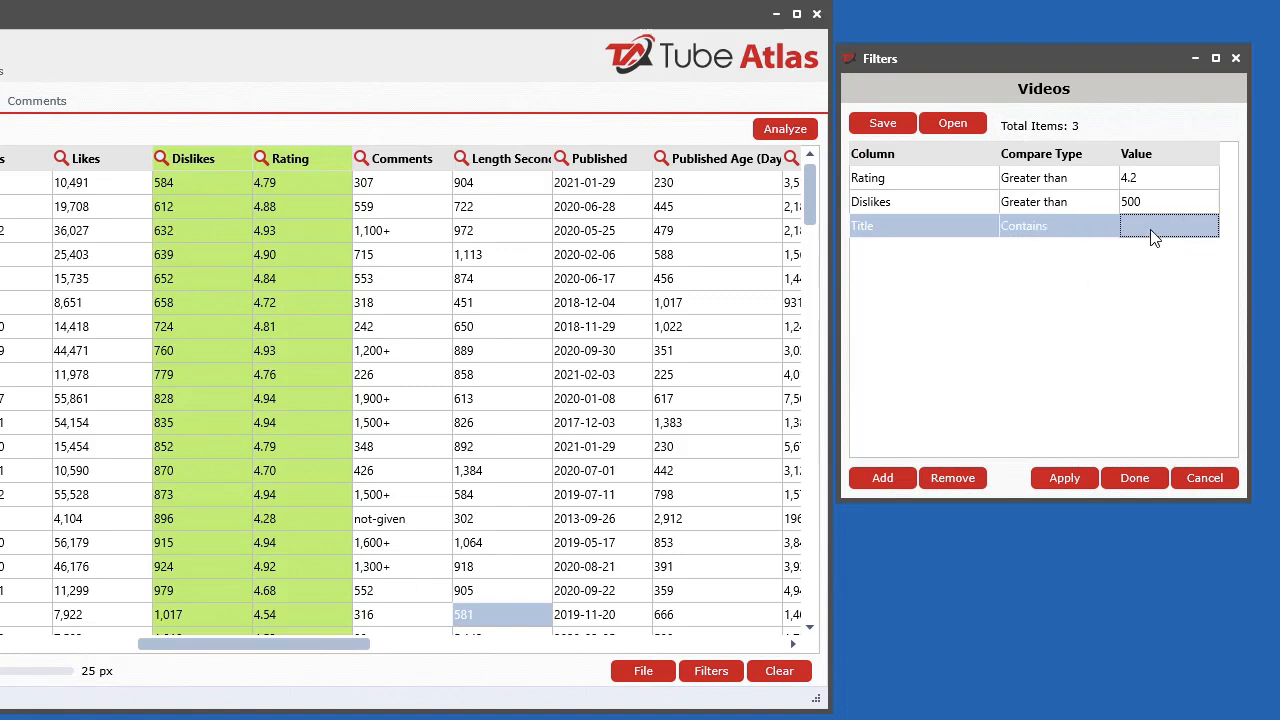
pyautogui.click(1152, 234)
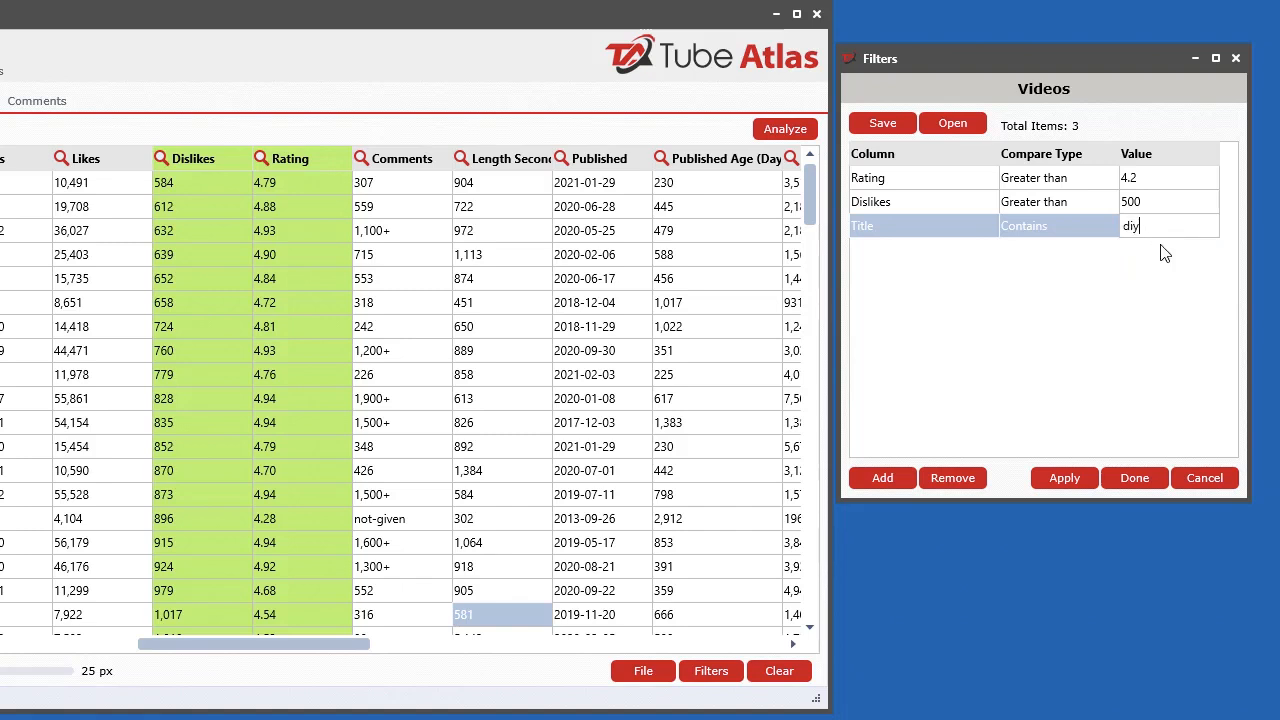
pyautogui.press('Return')
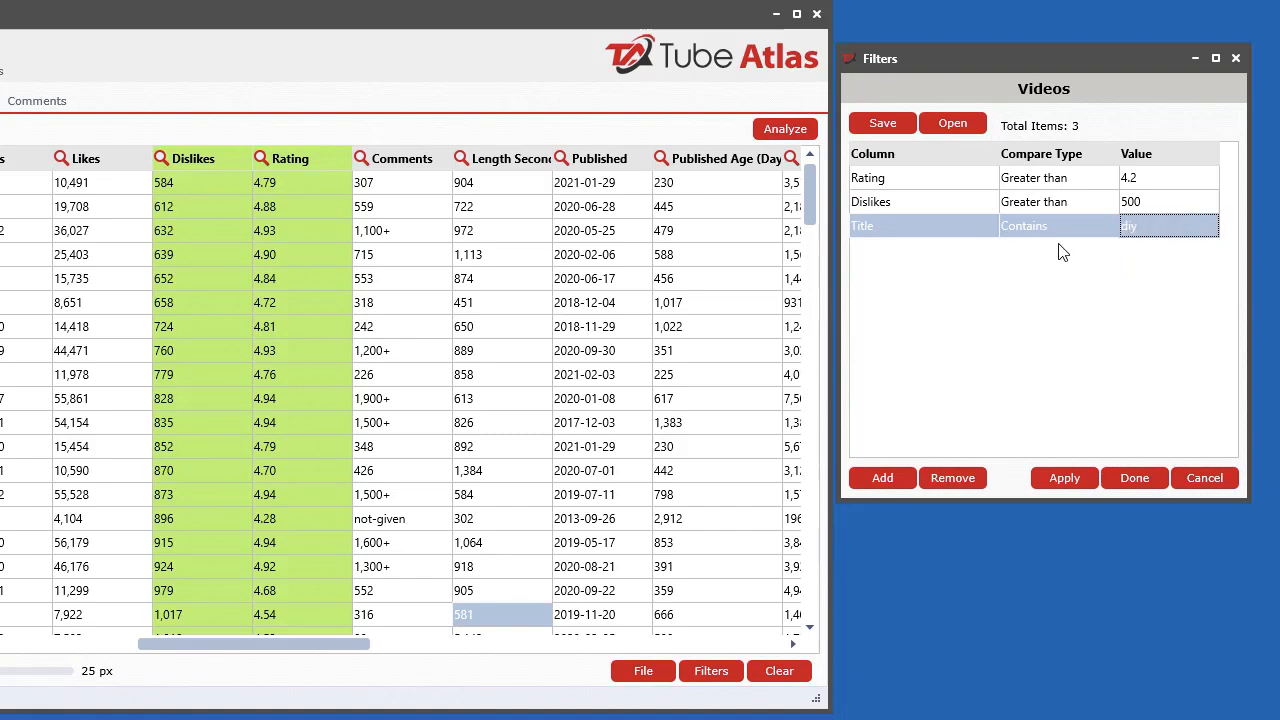
# Step: Apply the listed filters to the video results and check the Title column
pyautogui.click(1067, 478)
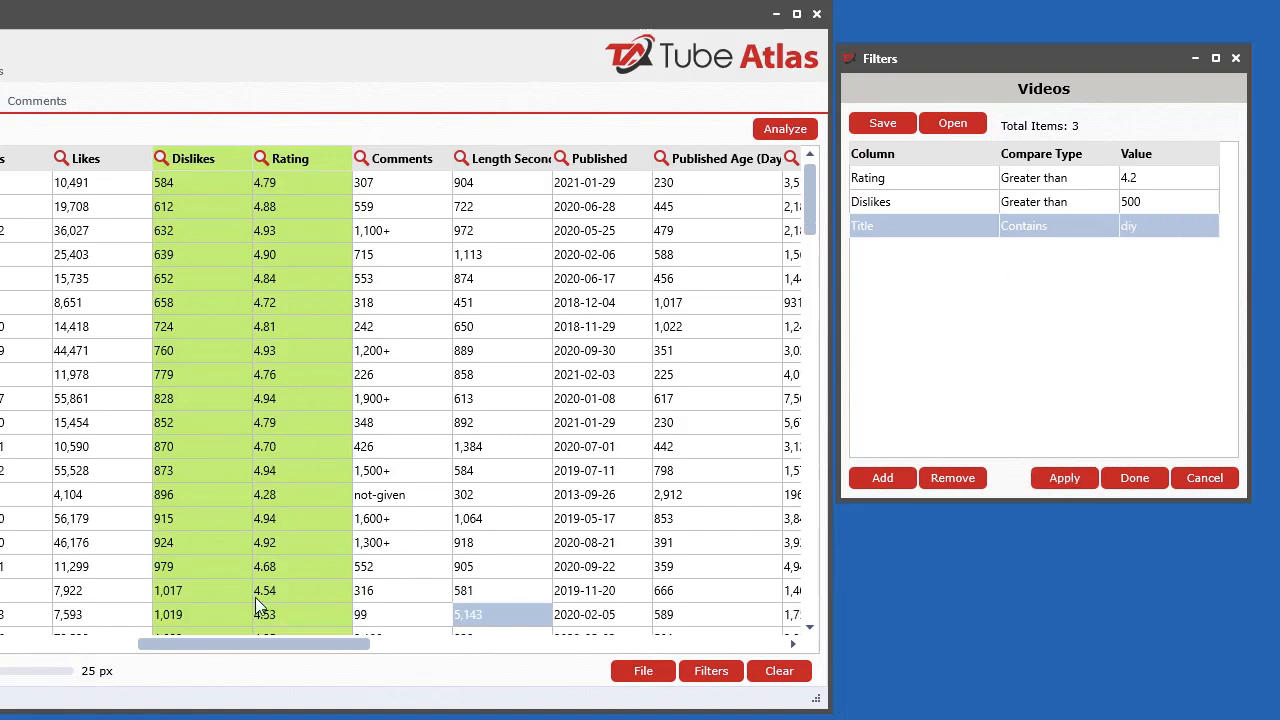
pyautogui.moveTo(307, 652); pyautogui.dragTo(120, 656)
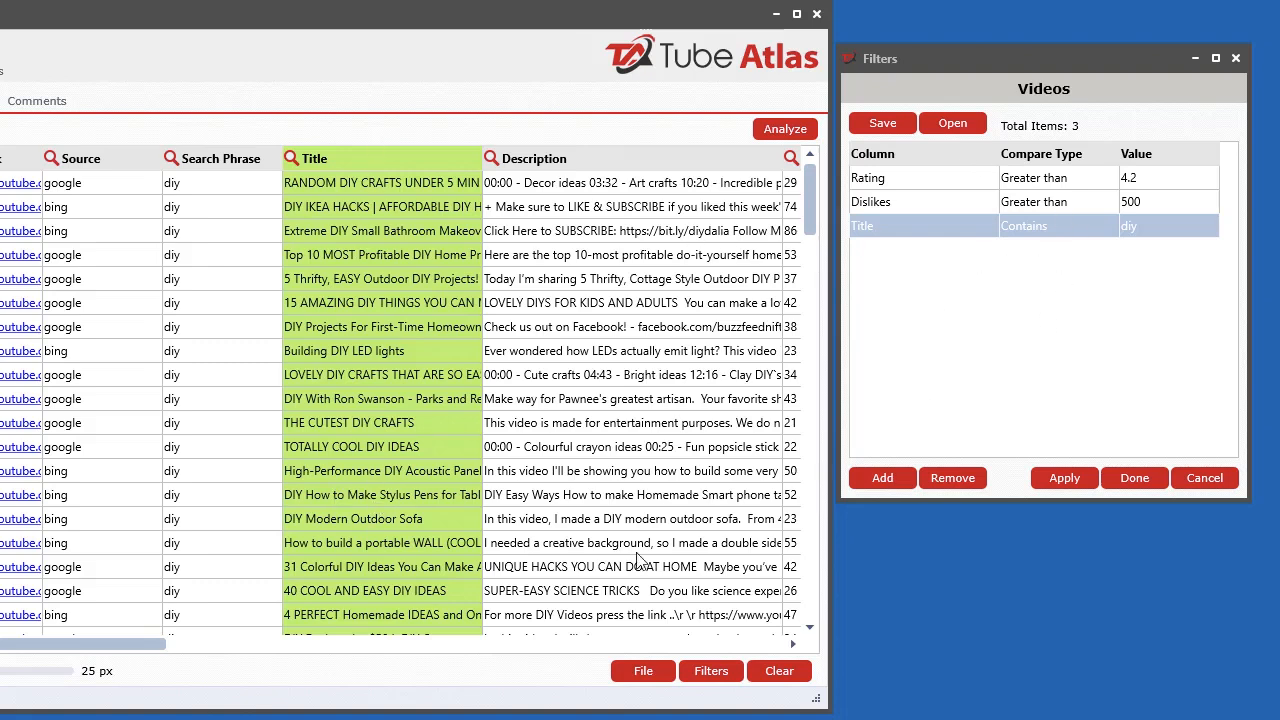
pyautogui.moveTo(106, 643); pyautogui.dragTo(166, 695)
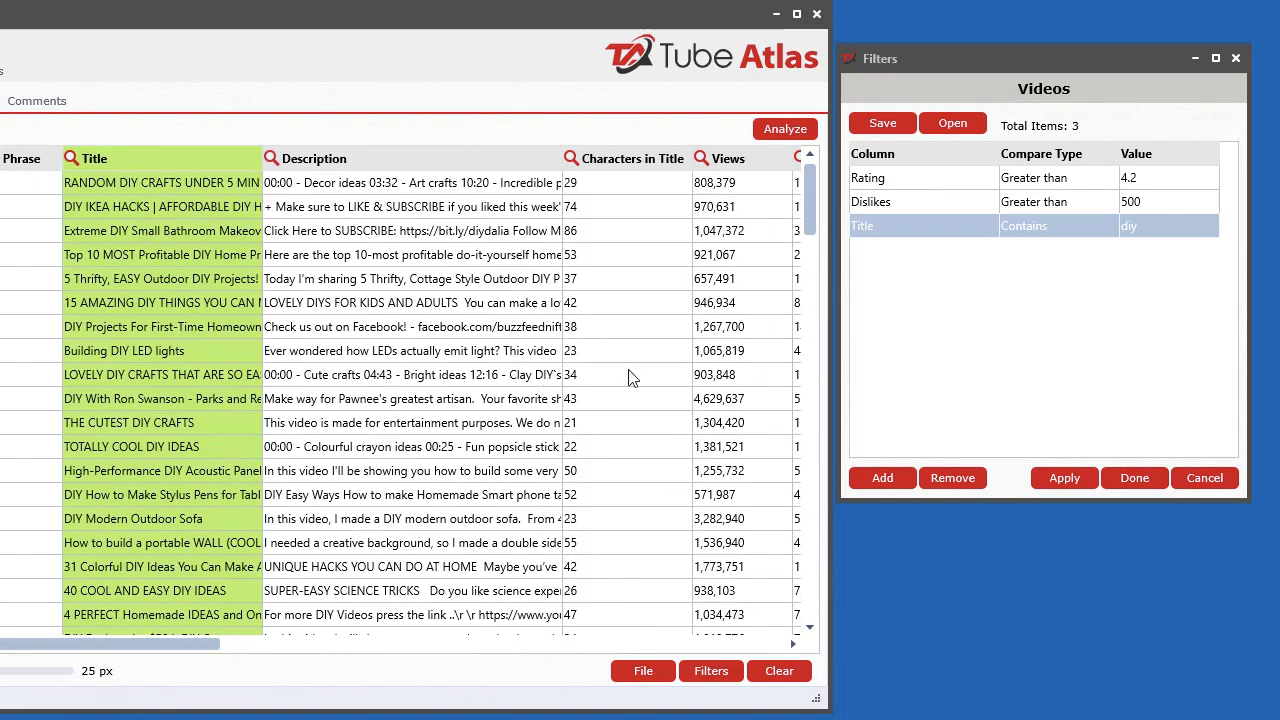
# Step: Remove all filters from the Videos list in the Filters window
pyautogui.click(962, 480)
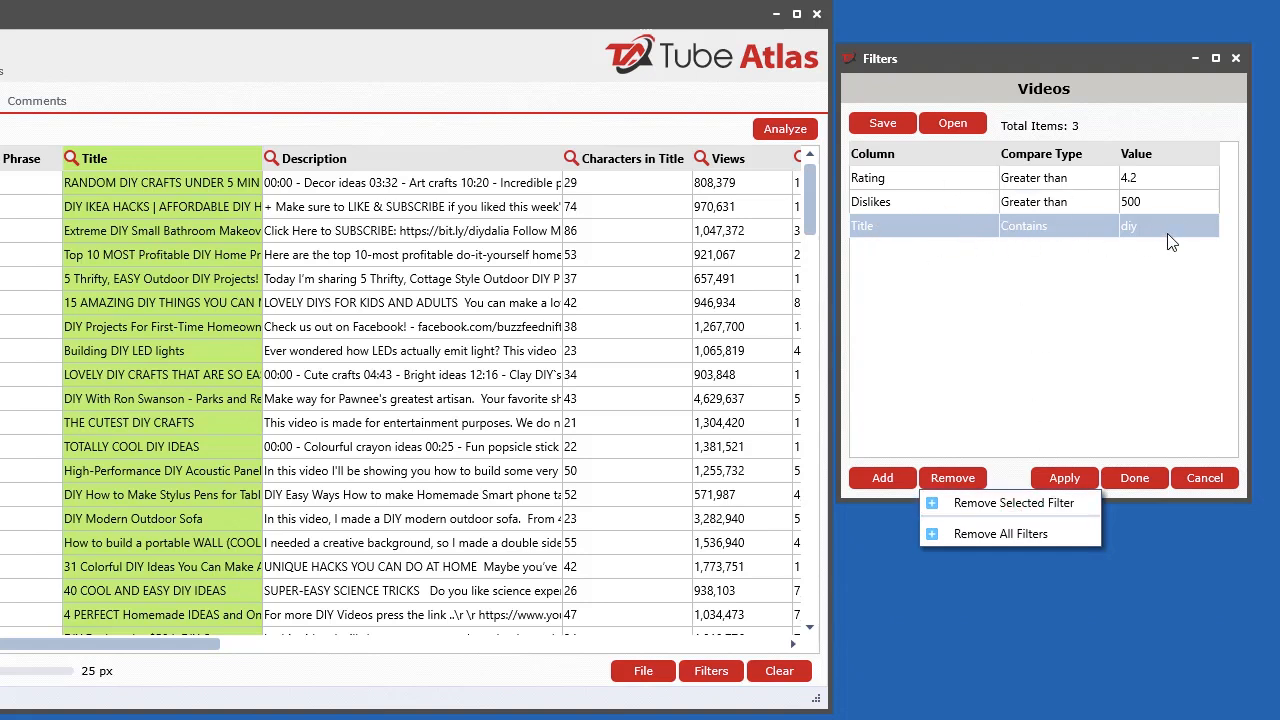
pyautogui.click(992, 532)
pyautogui.click(681, 603)
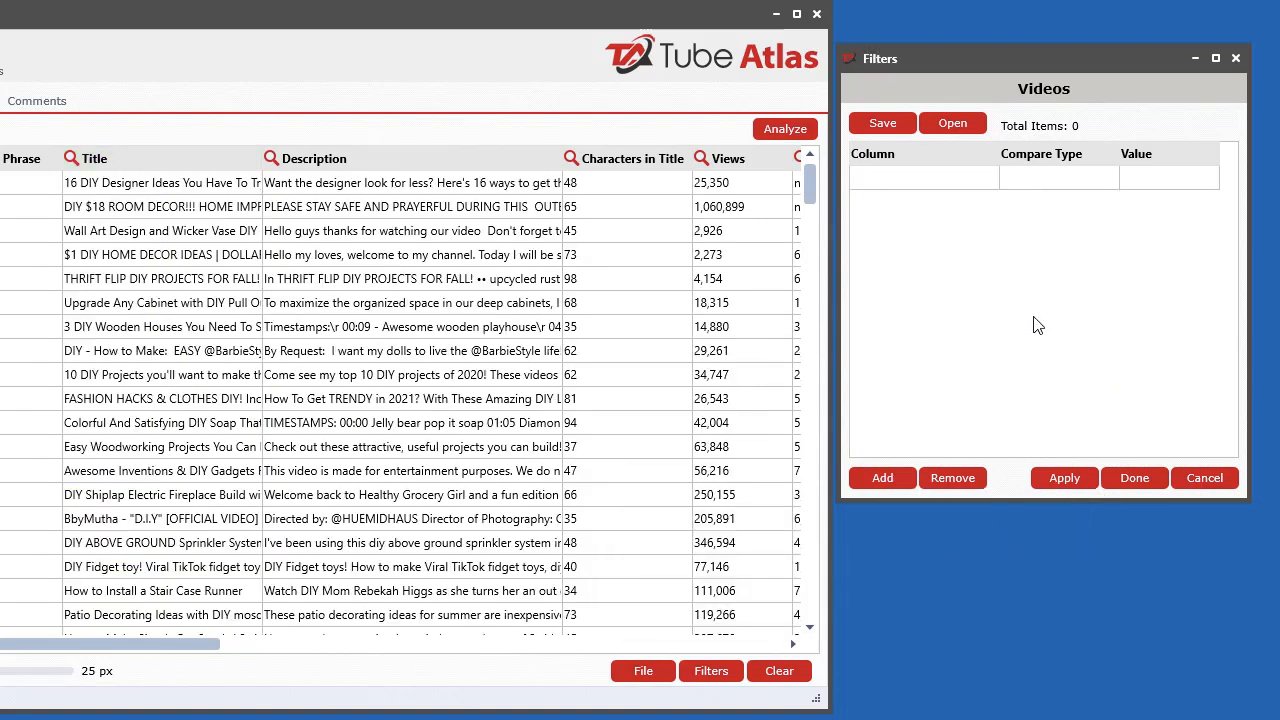
# Step: Filter the video results to those with fewer than 70 characters in the title
pyautogui.moveTo(130, 656); pyautogui.dragTo(228, 662)
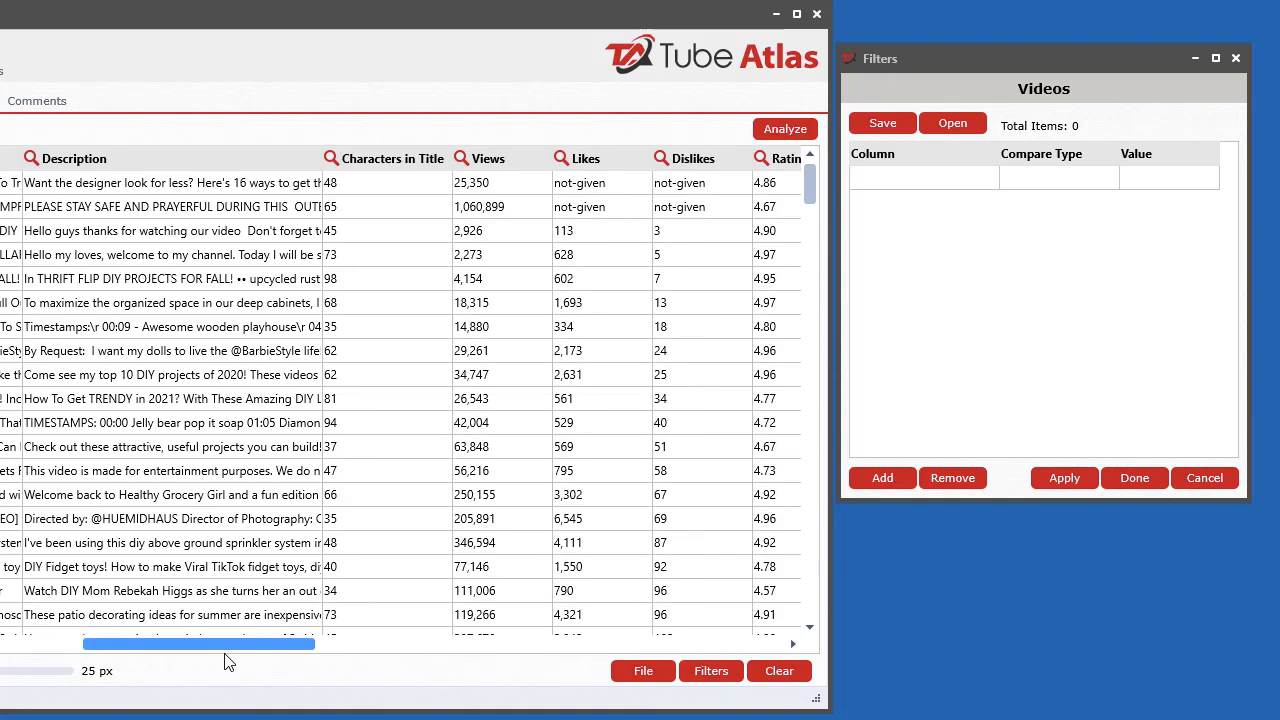
pyautogui.click(331, 159)
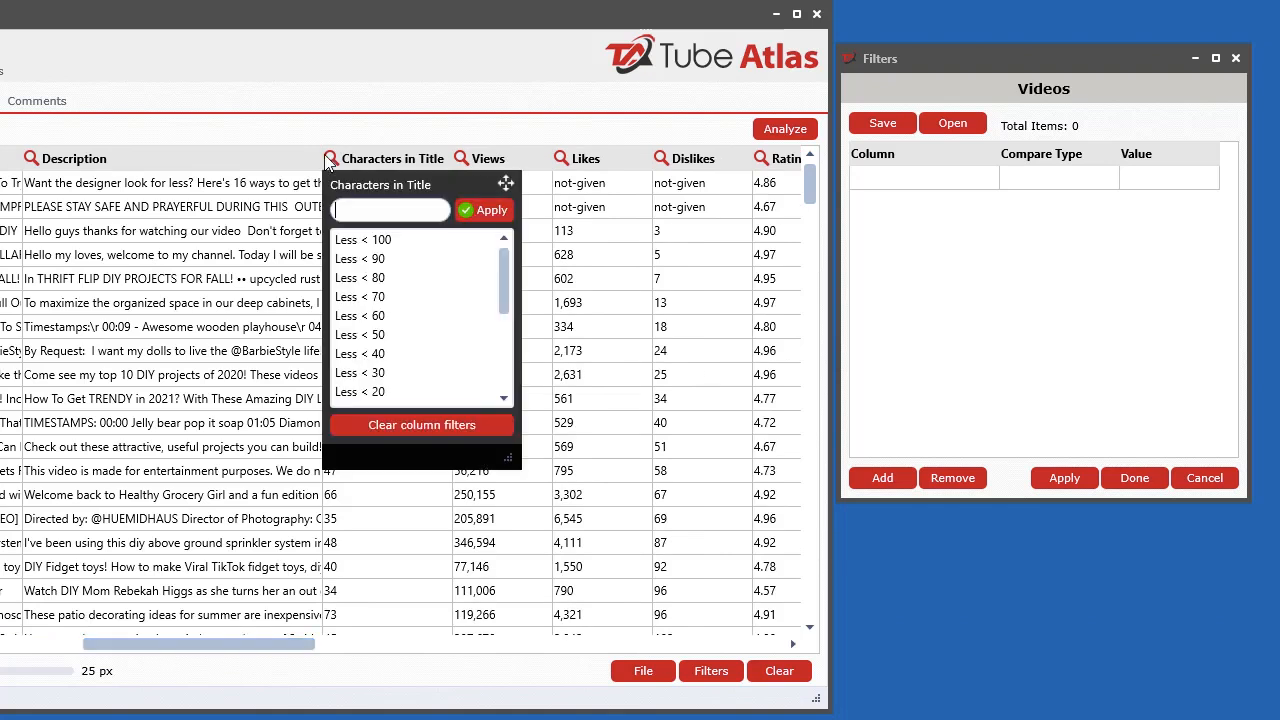
pyautogui.click(385, 297)
# Step: Filter the video results to more than 200 views and more than 500 likes
pyautogui.click(461, 159)
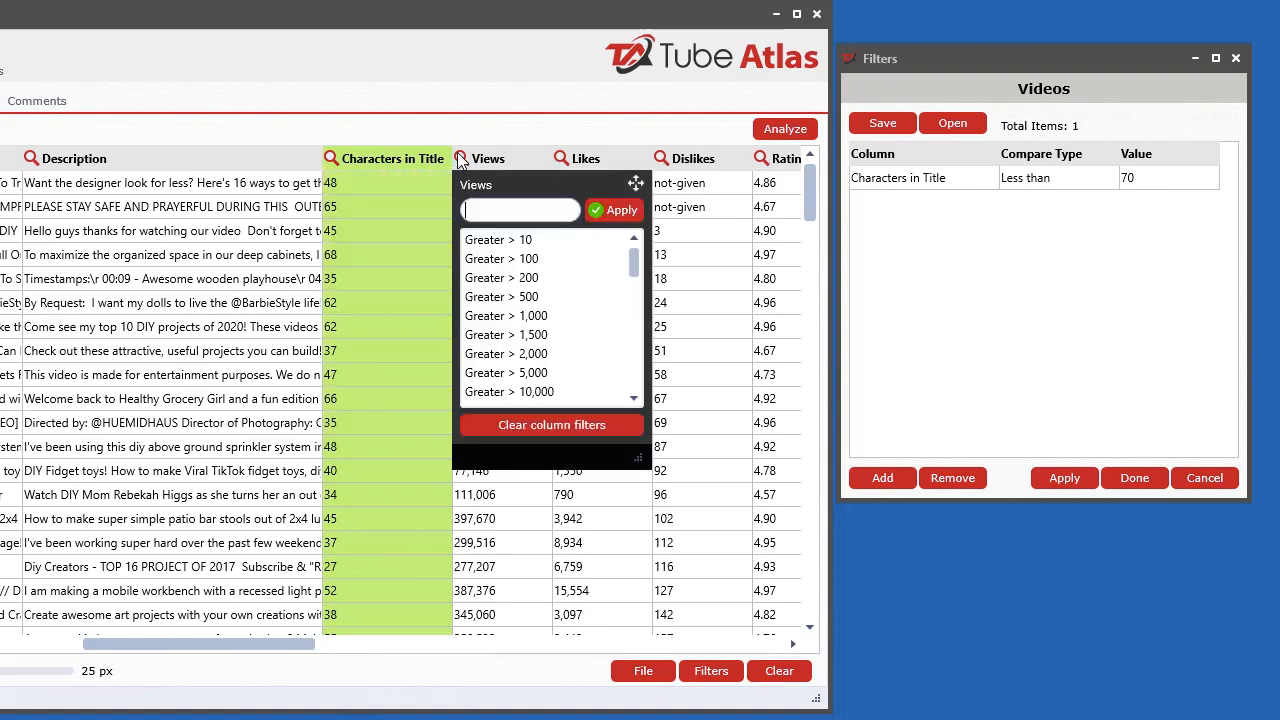
pyautogui.click(535, 279)
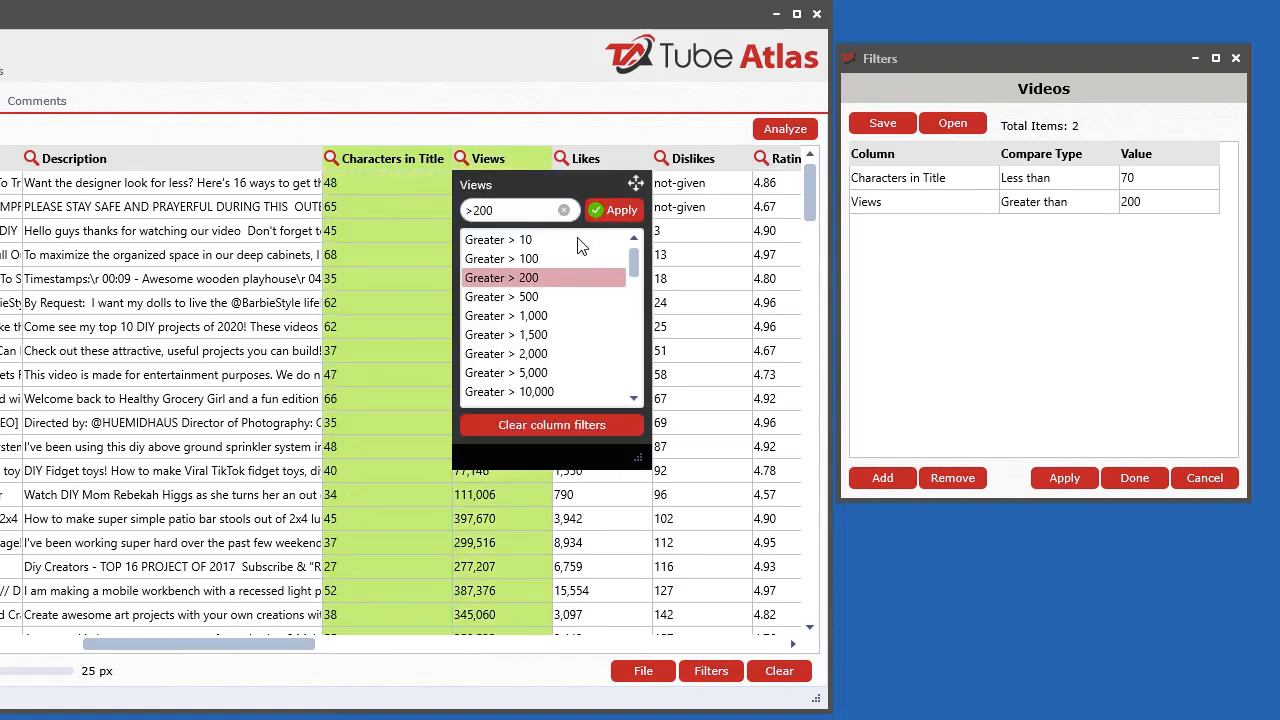
pyautogui.click(561, 160)
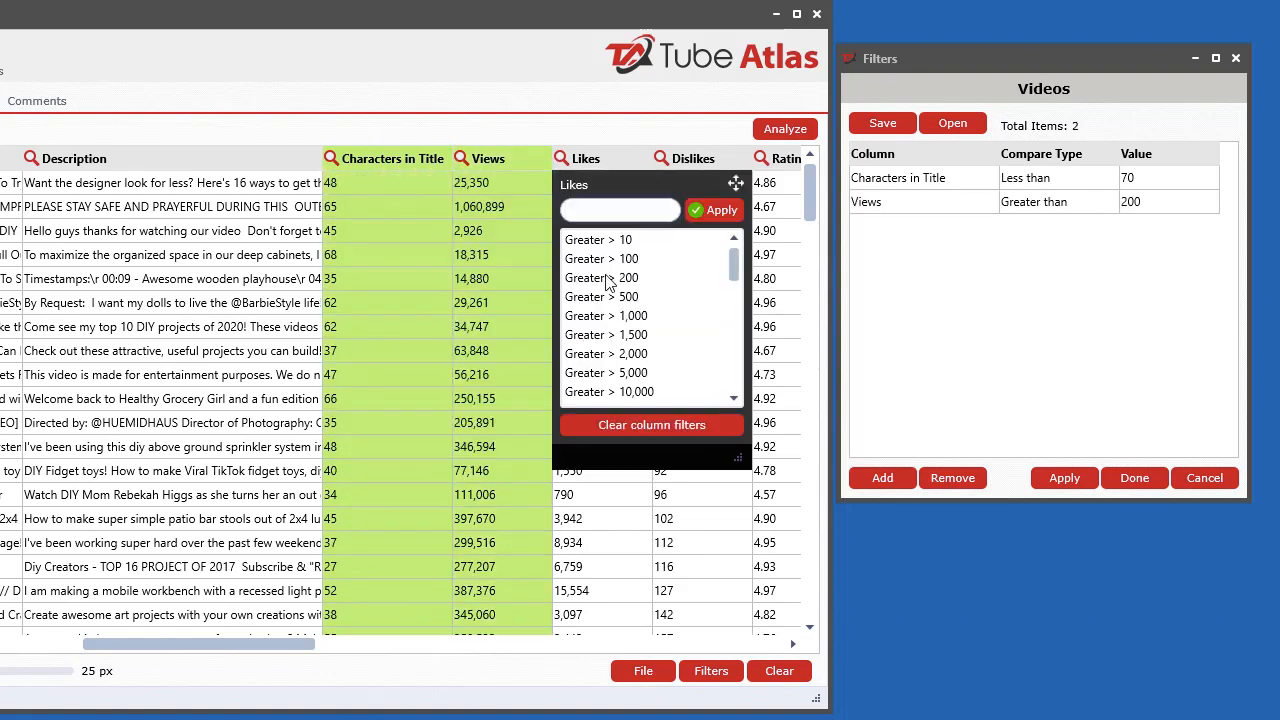
pyautogui.click(610, 296)
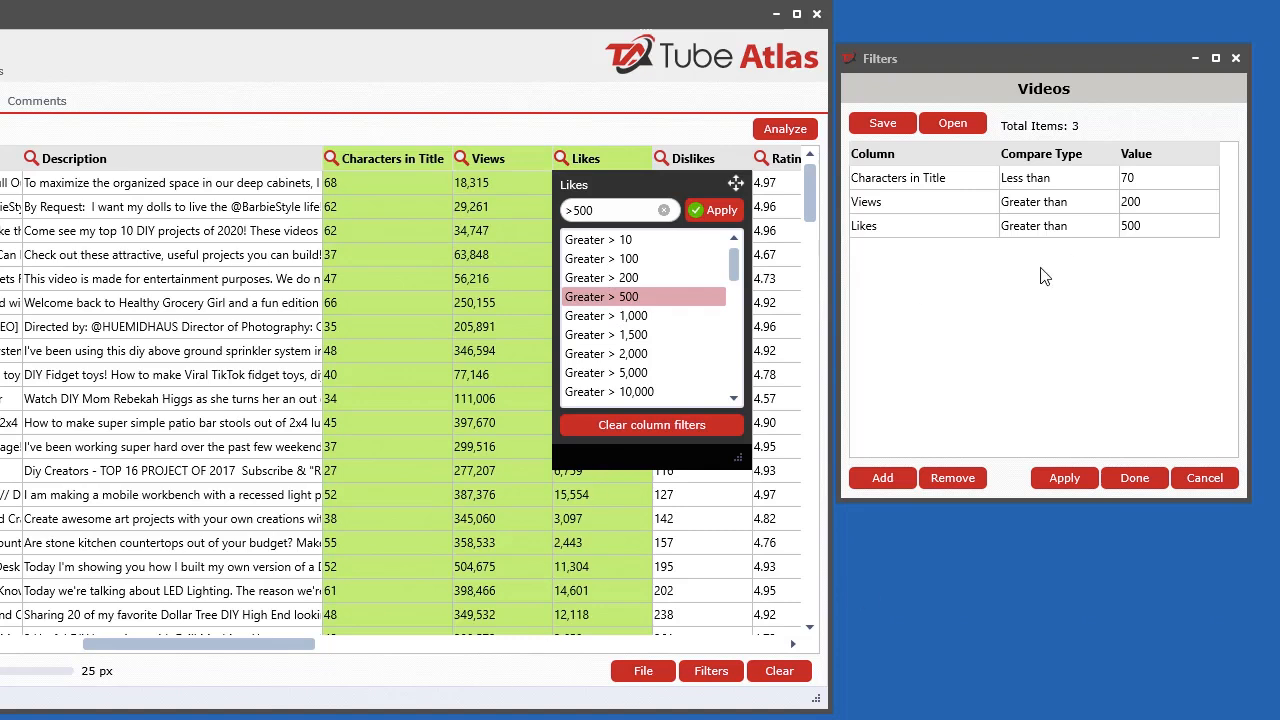
pyautogui.click(1046, 302)
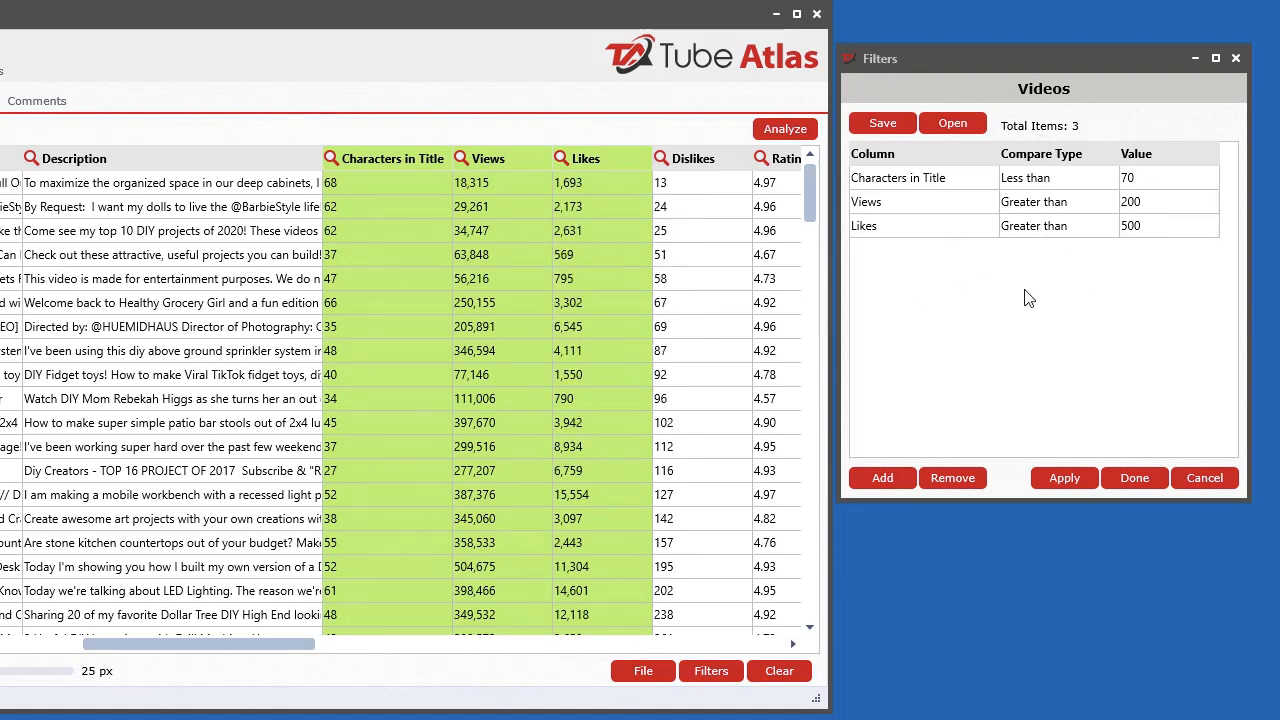
# Step: Save the listed video filters as videos-filters.tvff in the Tube Atlas Saves folder
pyautogui.moveTo(255, 650); pyautogui.dragTo(295, 662)
pyautogui.click(888, 122)
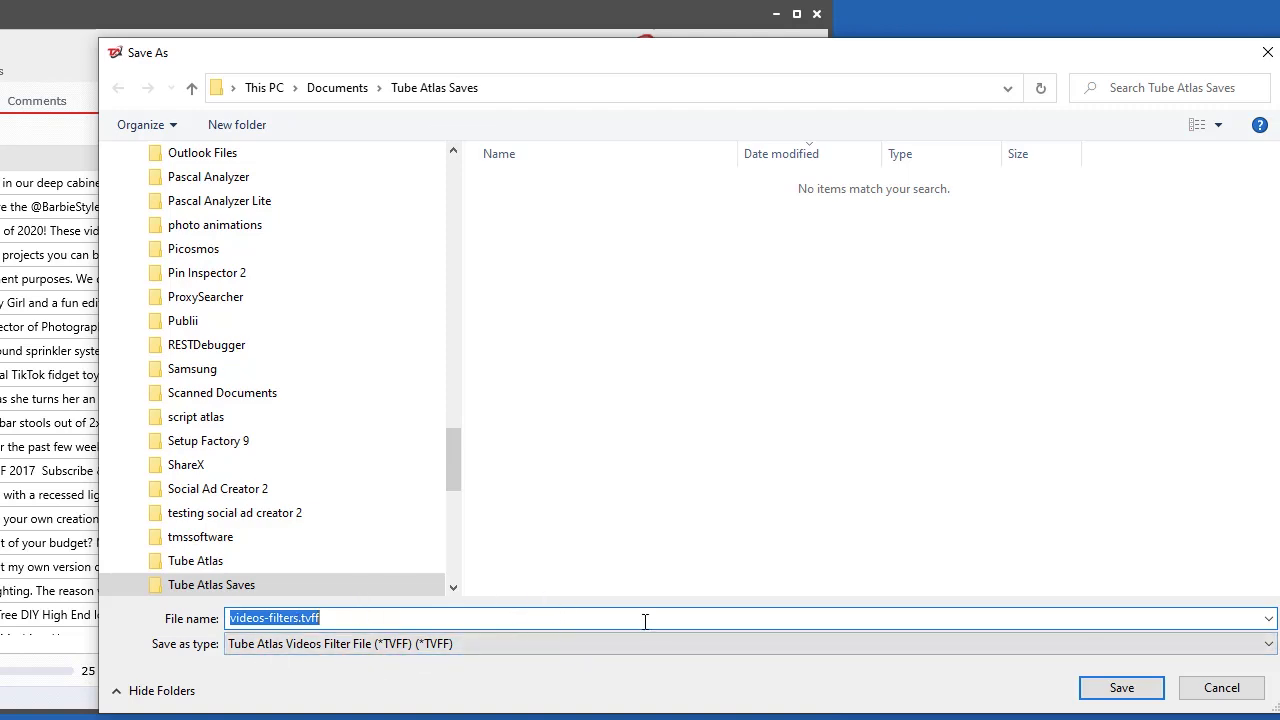
pyautogui.click(1110, 686)
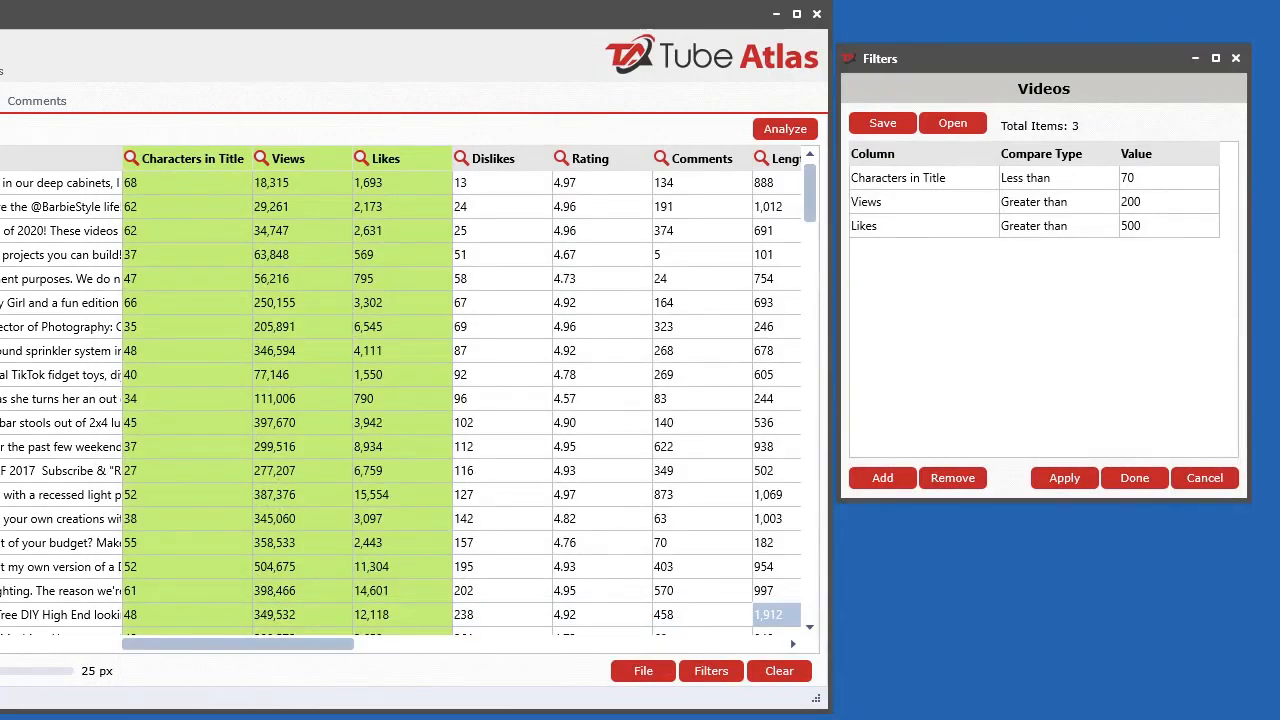
# Step: Clear the video filters, and restore them by opening and applying videos-filters.tvff in the Filters window
pyautogui.click(716, 676)
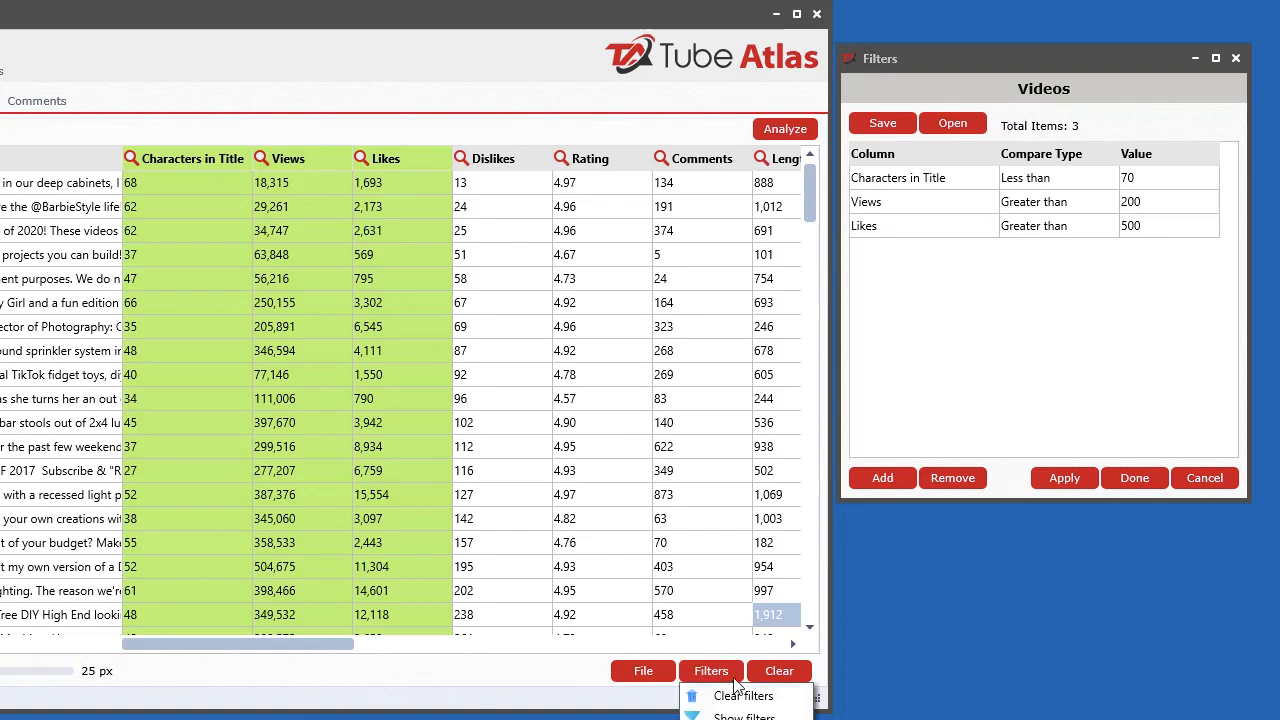
pyautogui.click(757, 704)
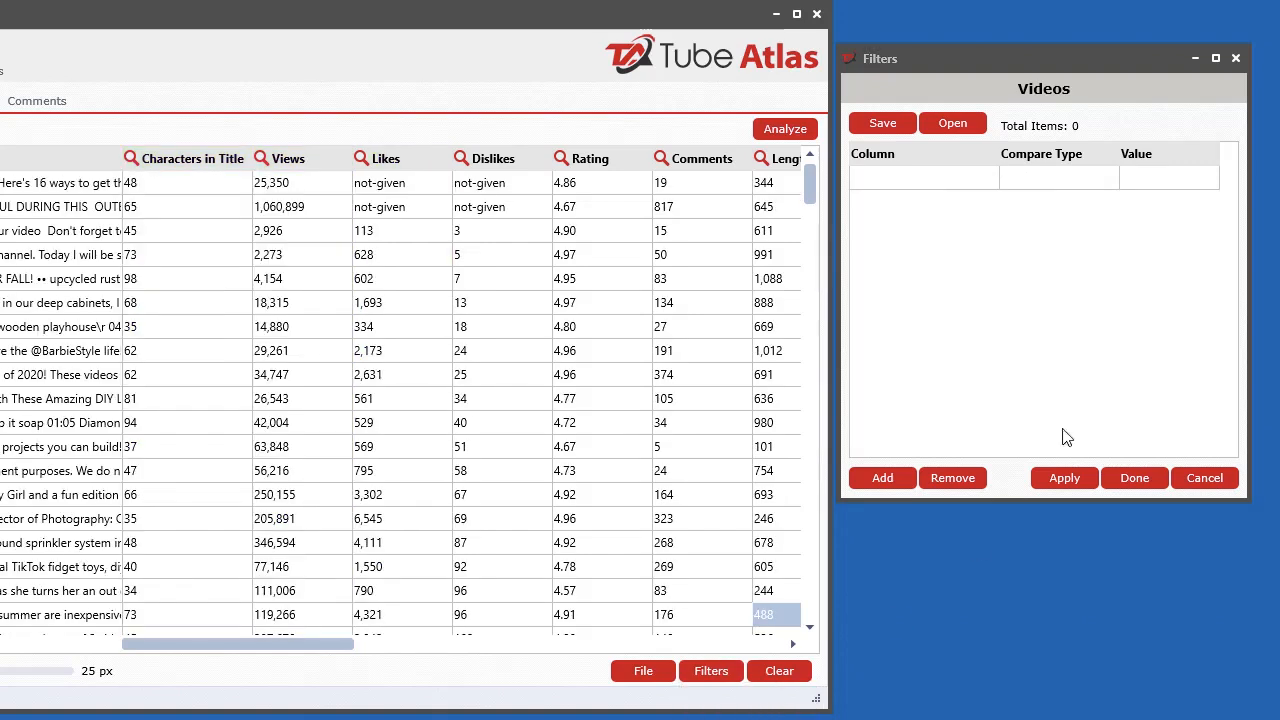
pyautogui.click(950, 124)
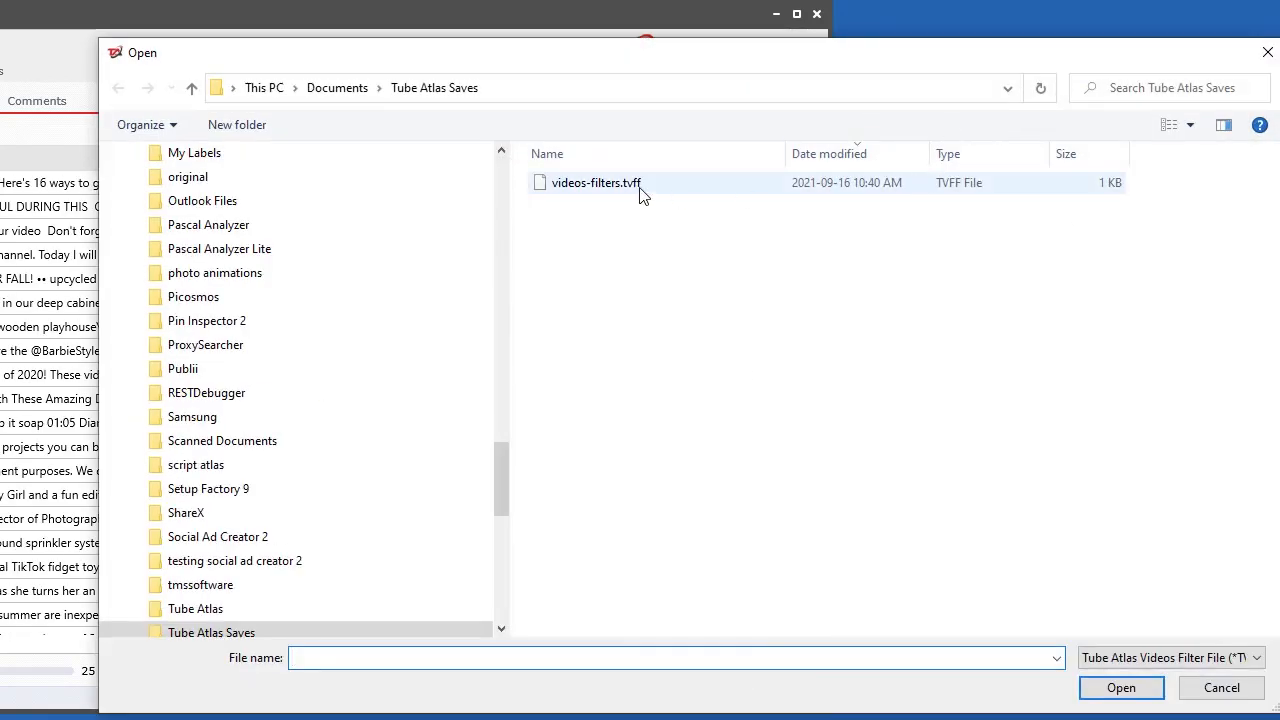
pyautogui.doubleClick(640, 194)
pyautogui.click(1063, 485)
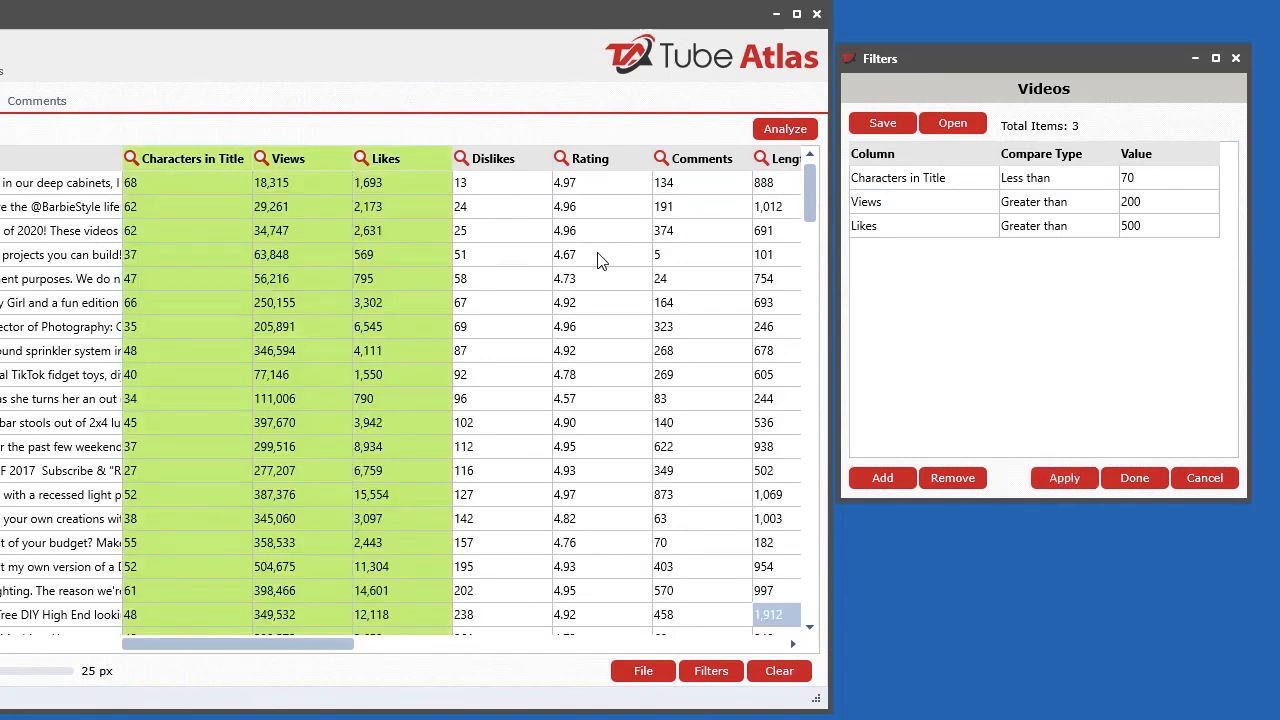
# Step: Remove all filters from the Videos list and close the Filters window
pyautogui.click(967, 476)
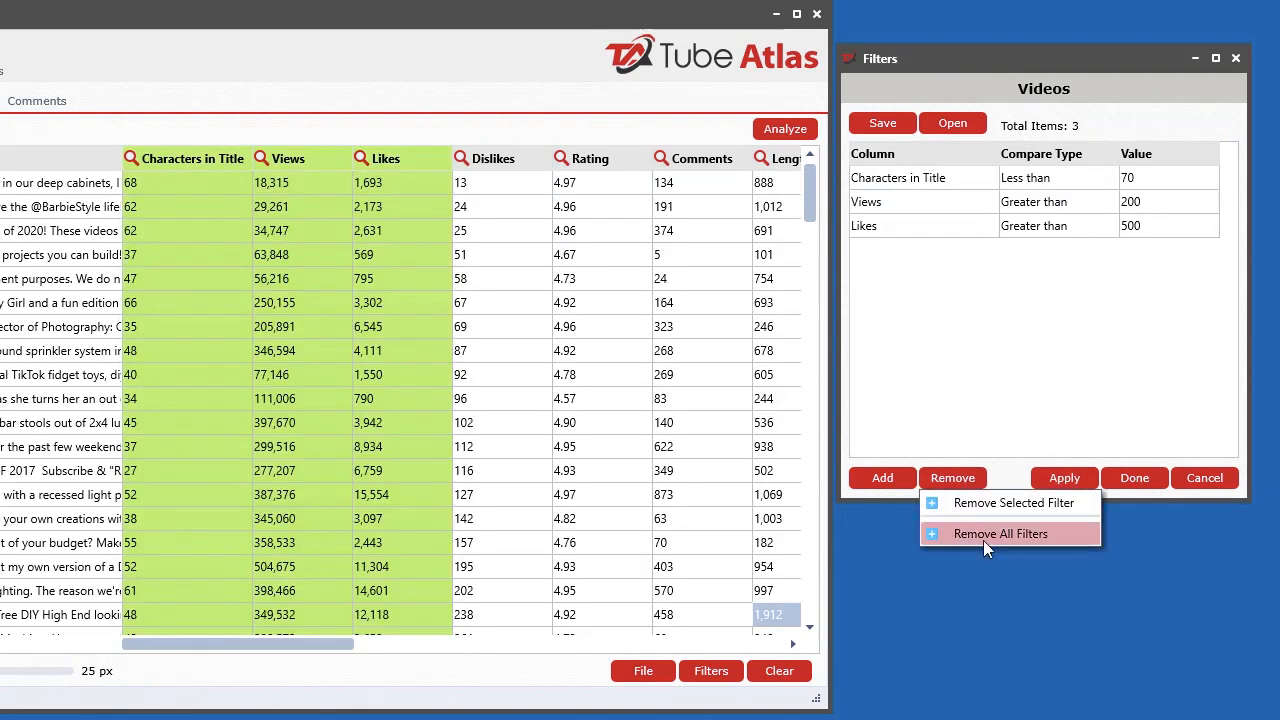
pyautogui.click(983, 538)
pyautogui.click(683, 603)
pyautogui.click(1205, 478)
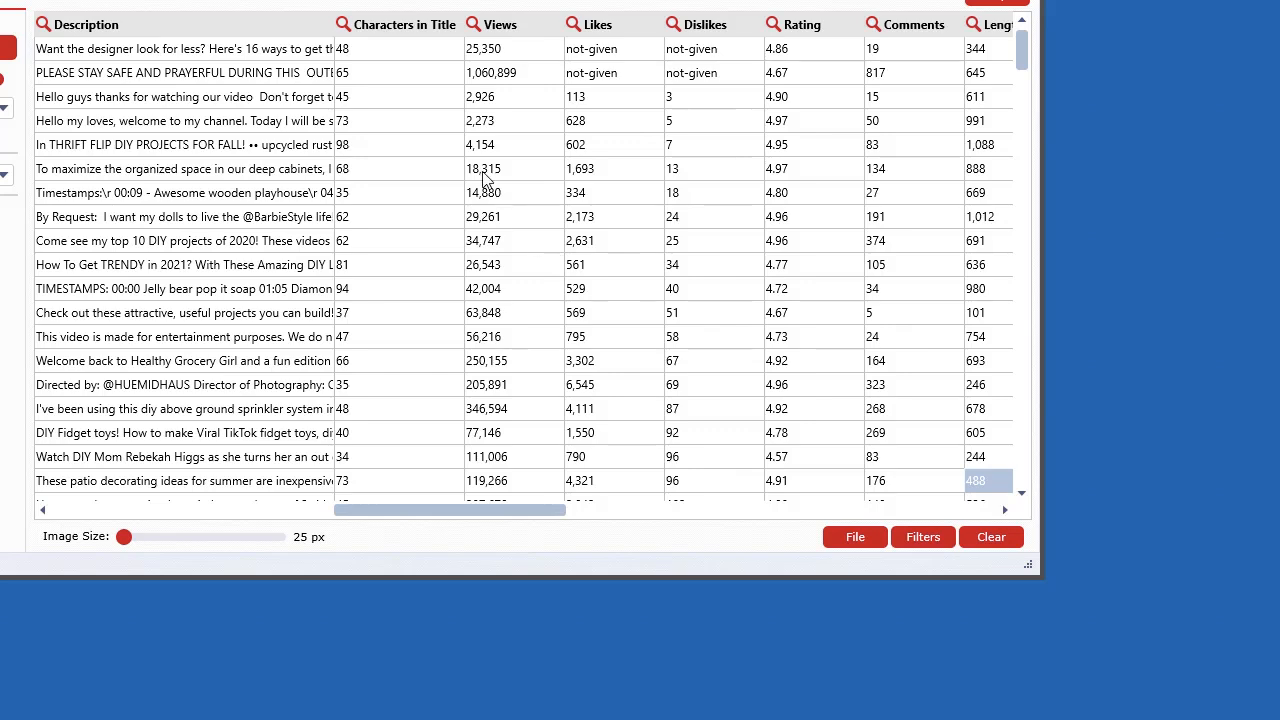
# Step: Load the filter file videos-filters.tvff directly onto the video results, without the Filters window
pyautogui.click(930, 537)
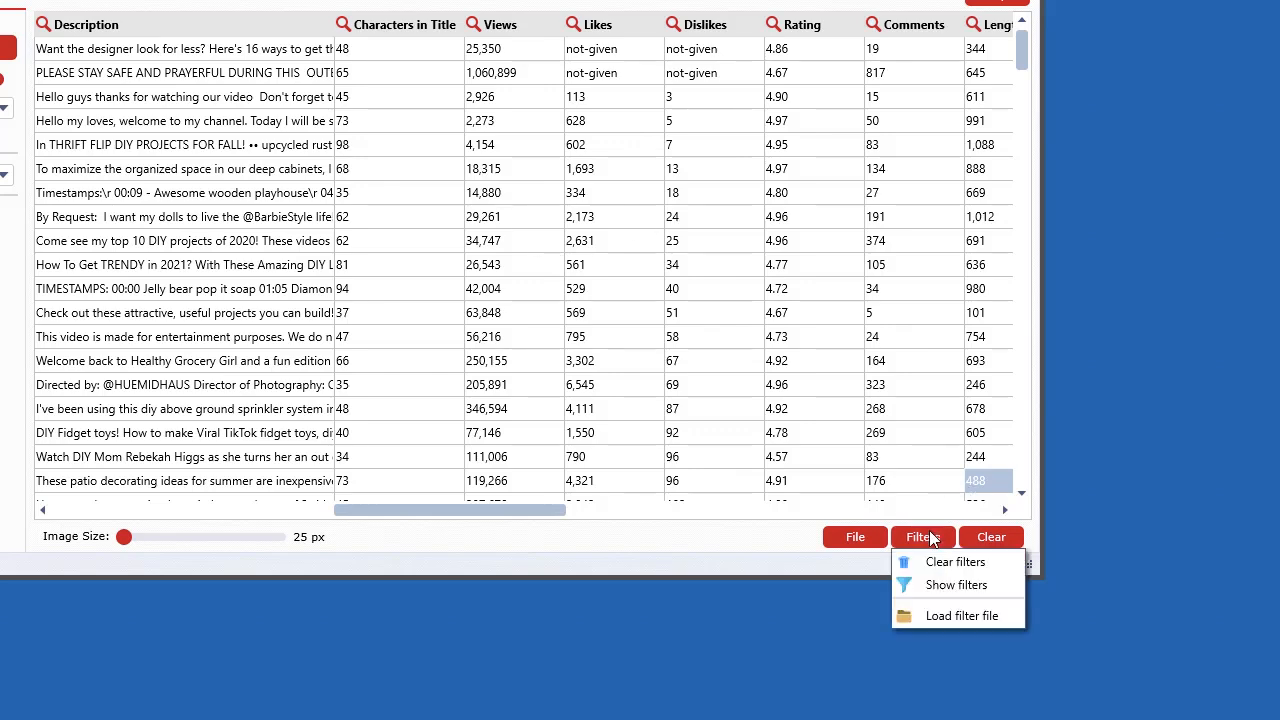
pyautogui.click(960, 615)
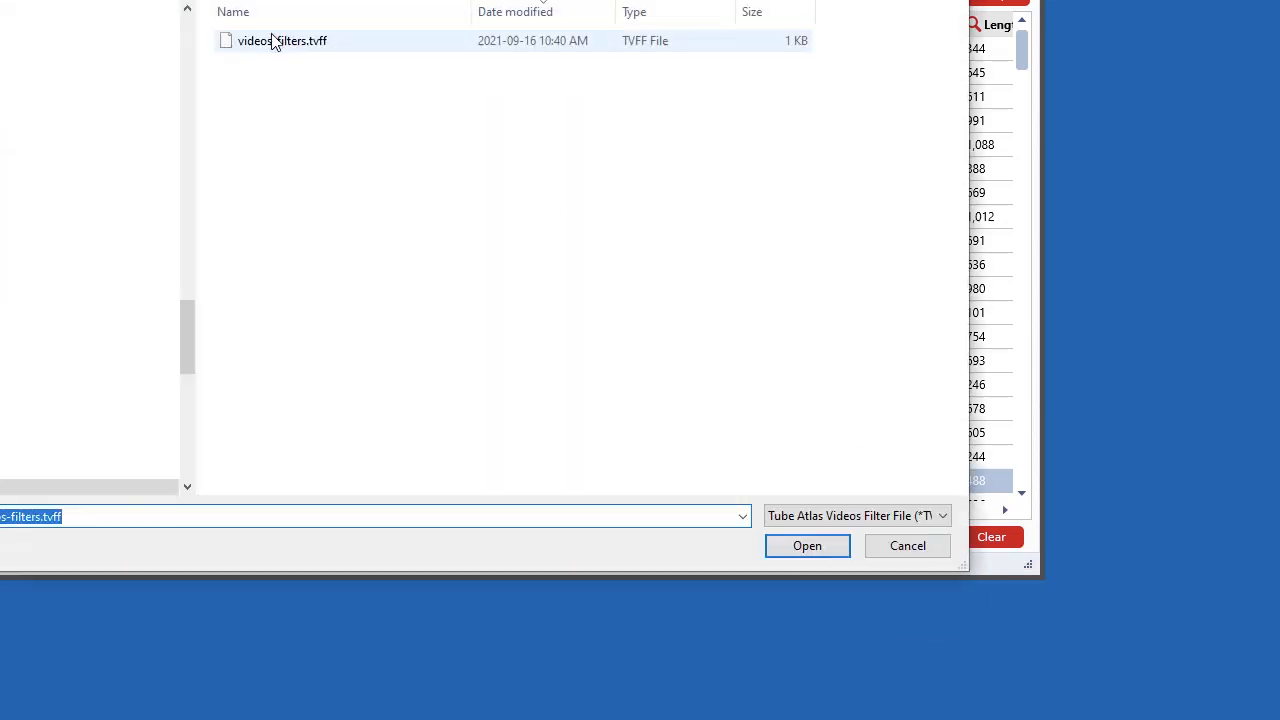
pyautogui.doubleClick(274, 45)
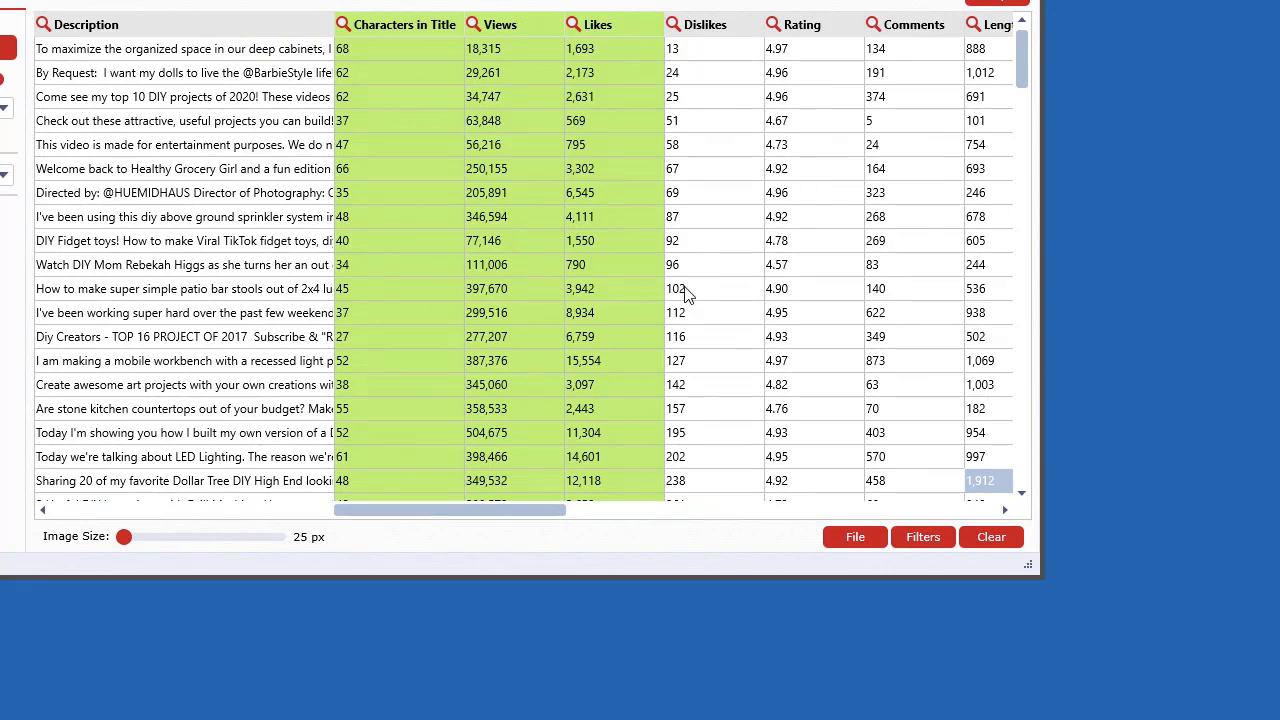
# Step: Clear the filters on the video results and load videos-filters.tvff again from within the results table
pyautogui.click(930, 541)
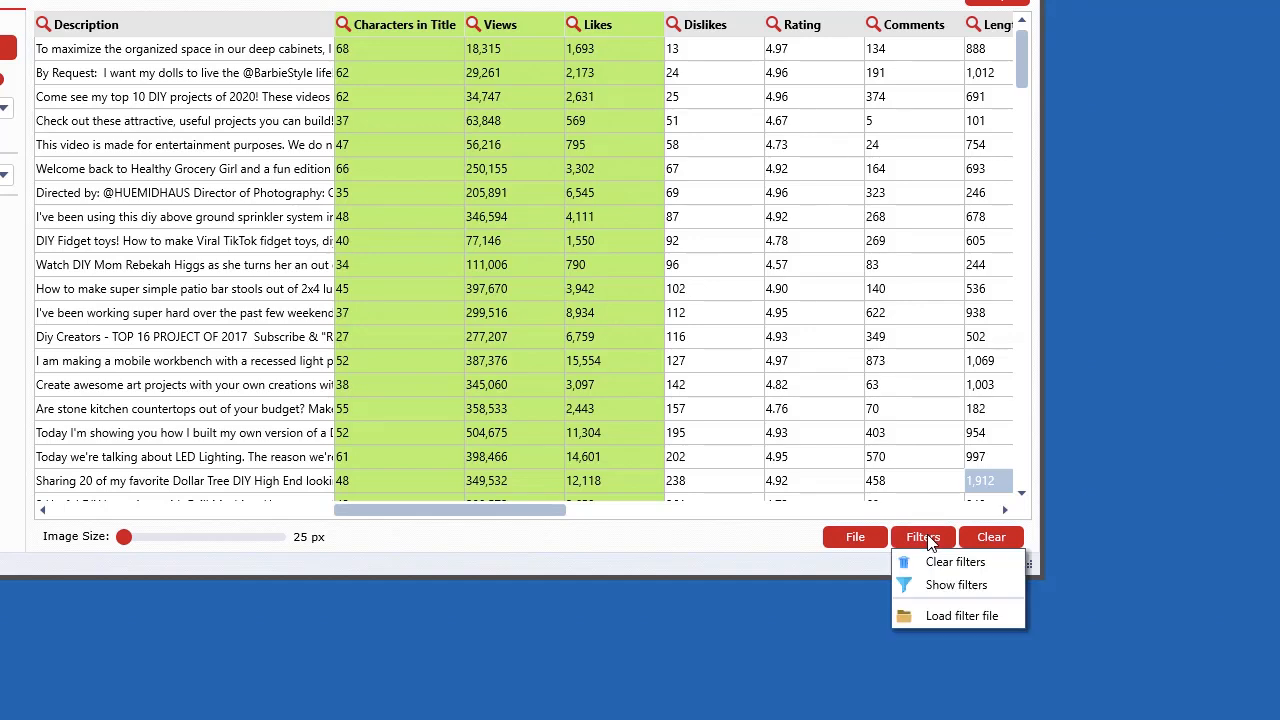
pyautogui.click(944, 564)
pyautogui.rightClick(450, 107)
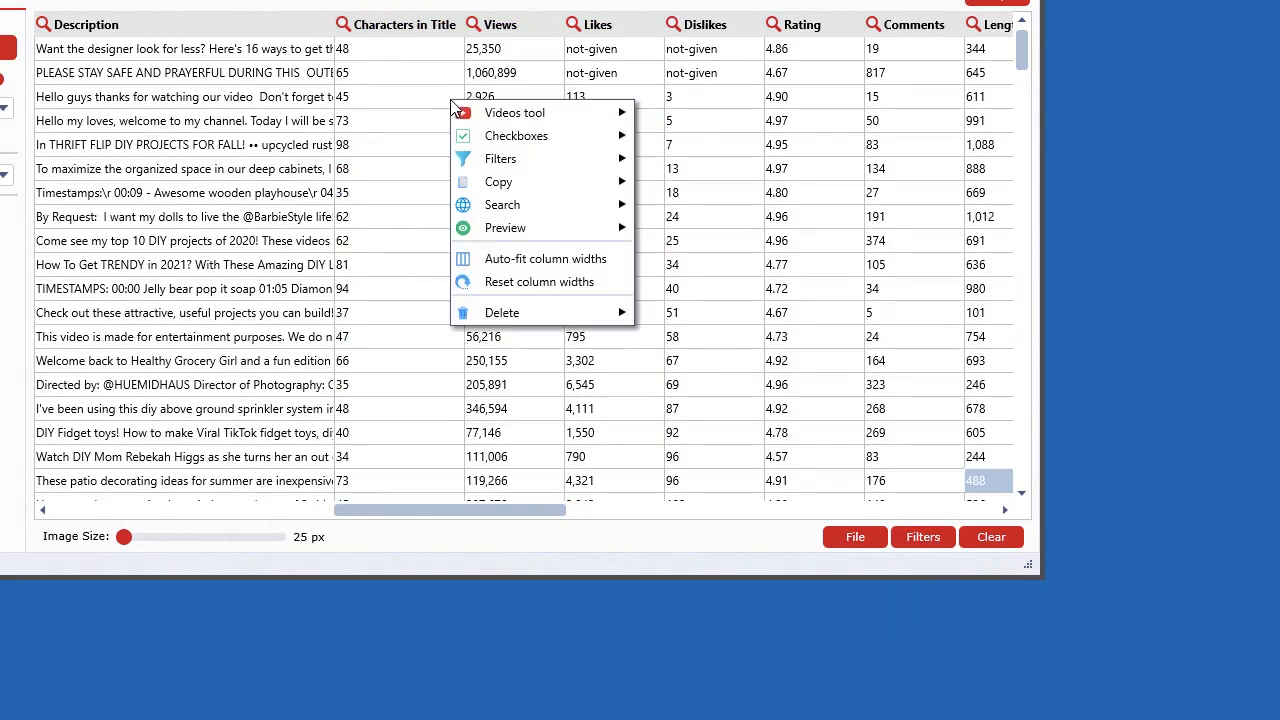
pyautogui.moveTo(535, 165)
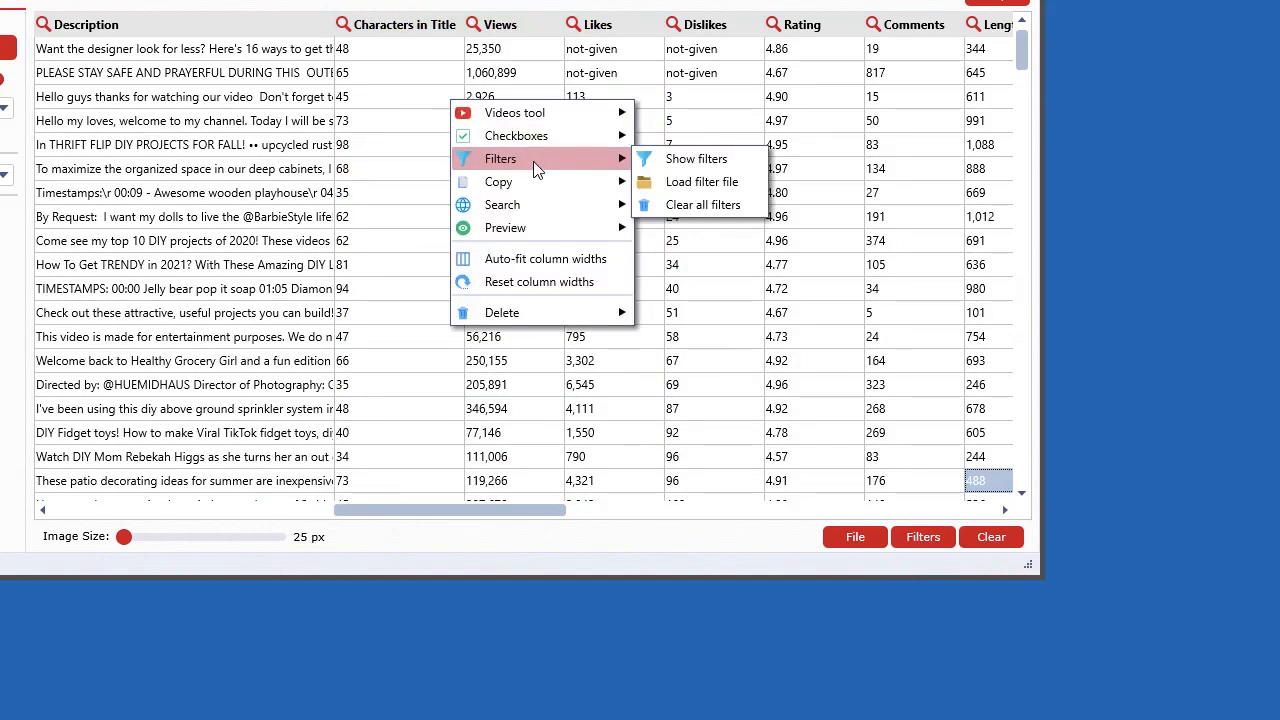
pyautogui.click(706, 183)
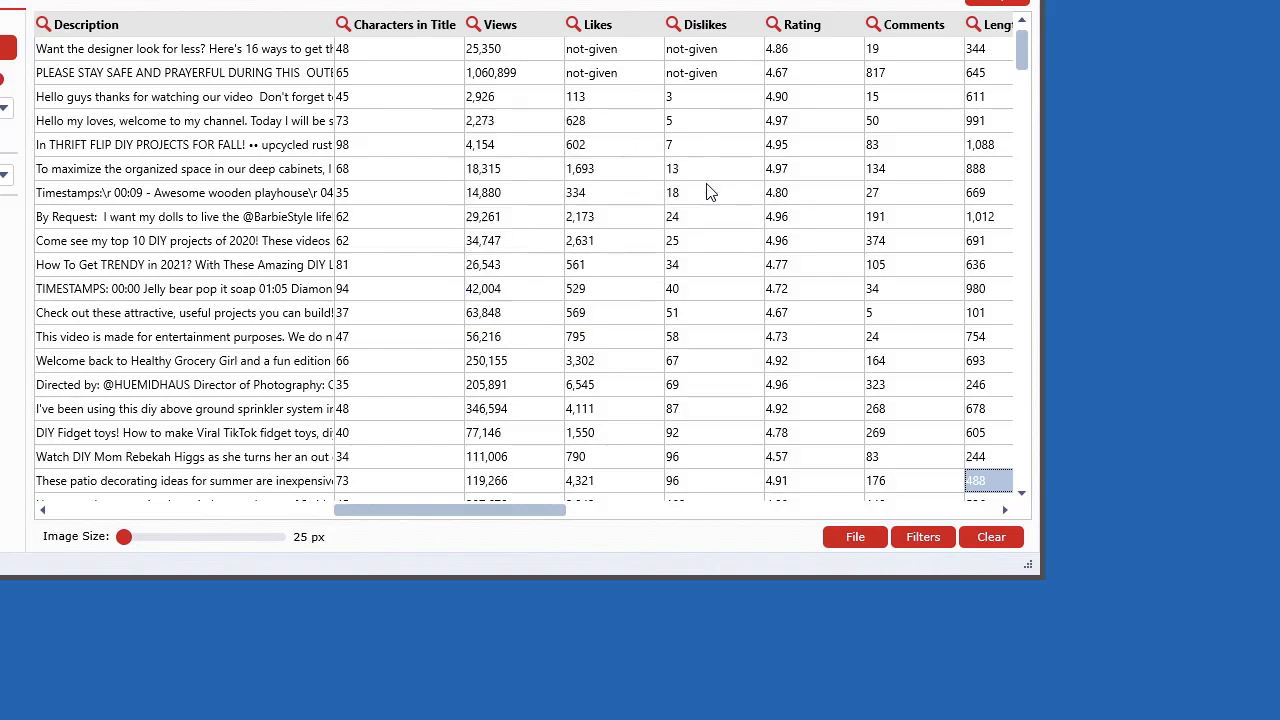
pyautogui.doubleClick(289, 57)
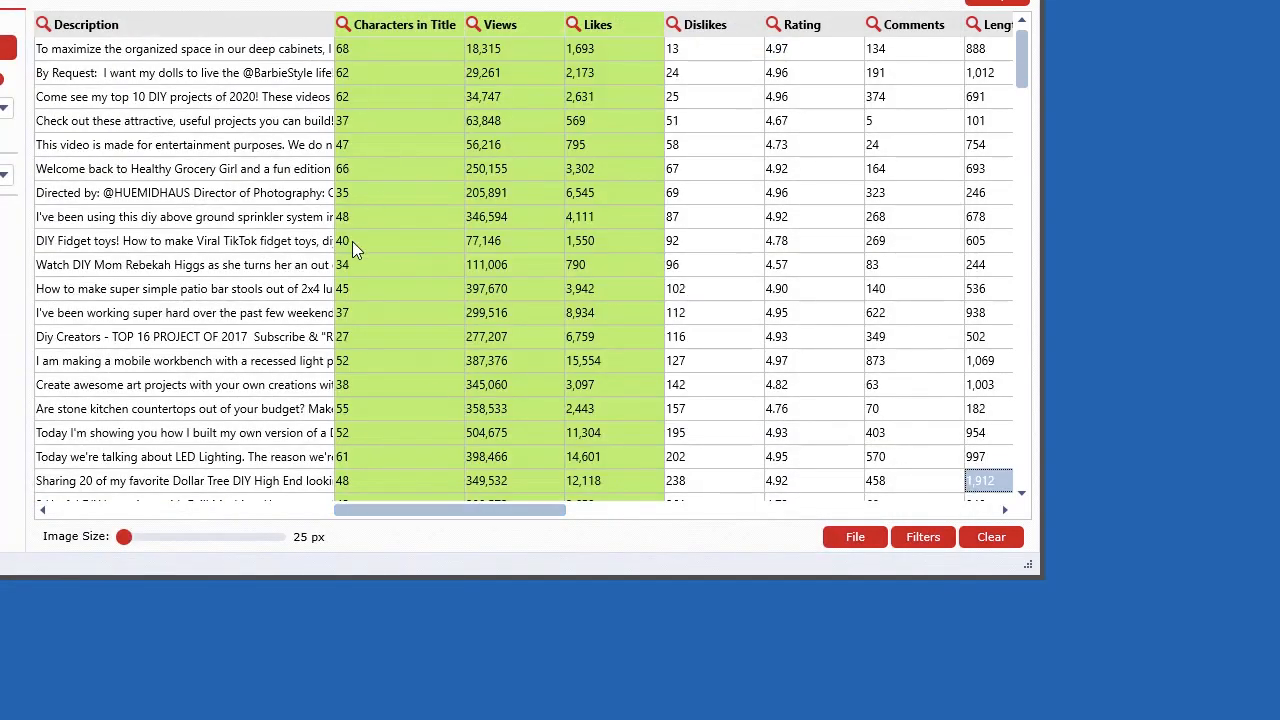
pyautogui.moveTo(496, 505); pyautogui.dragTo(512, 531)
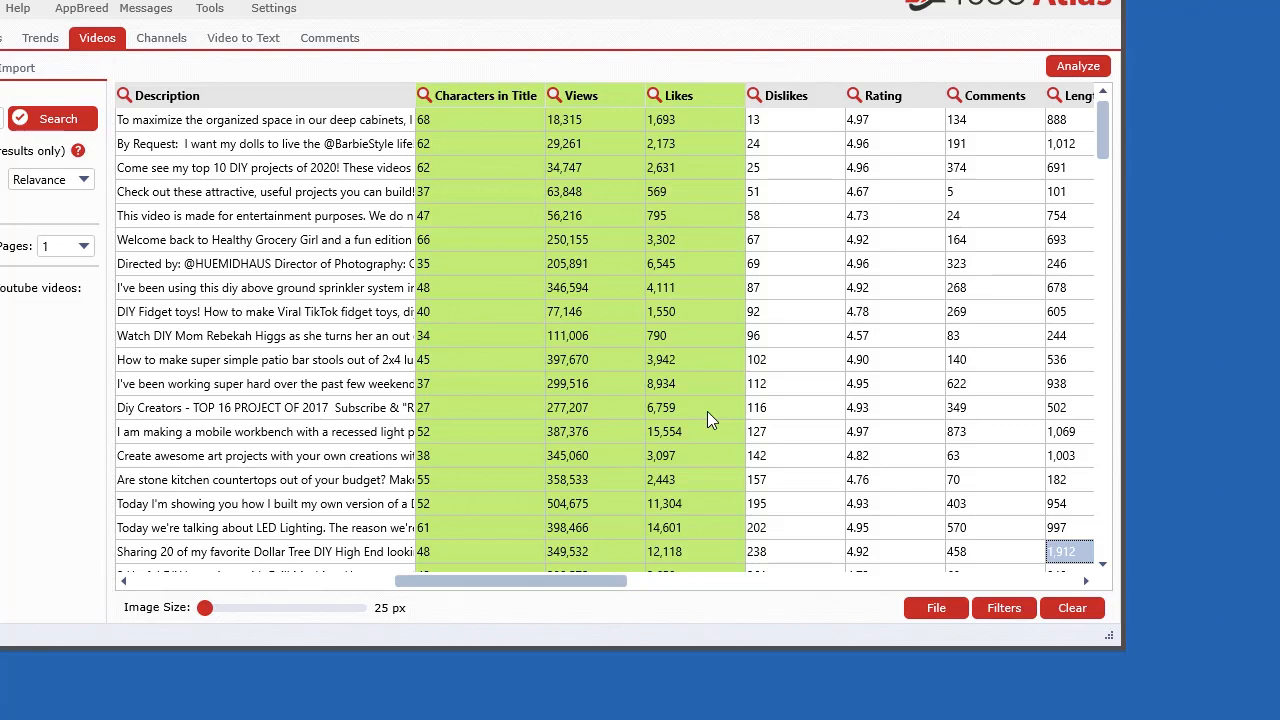
pyautogui.moveTo(603, 578)
pyautogui.mouseDown()
pyautogui.moveTo(789, 590)
pyautogui.moveTo(611, 580)
pyautogui.mouseUp()
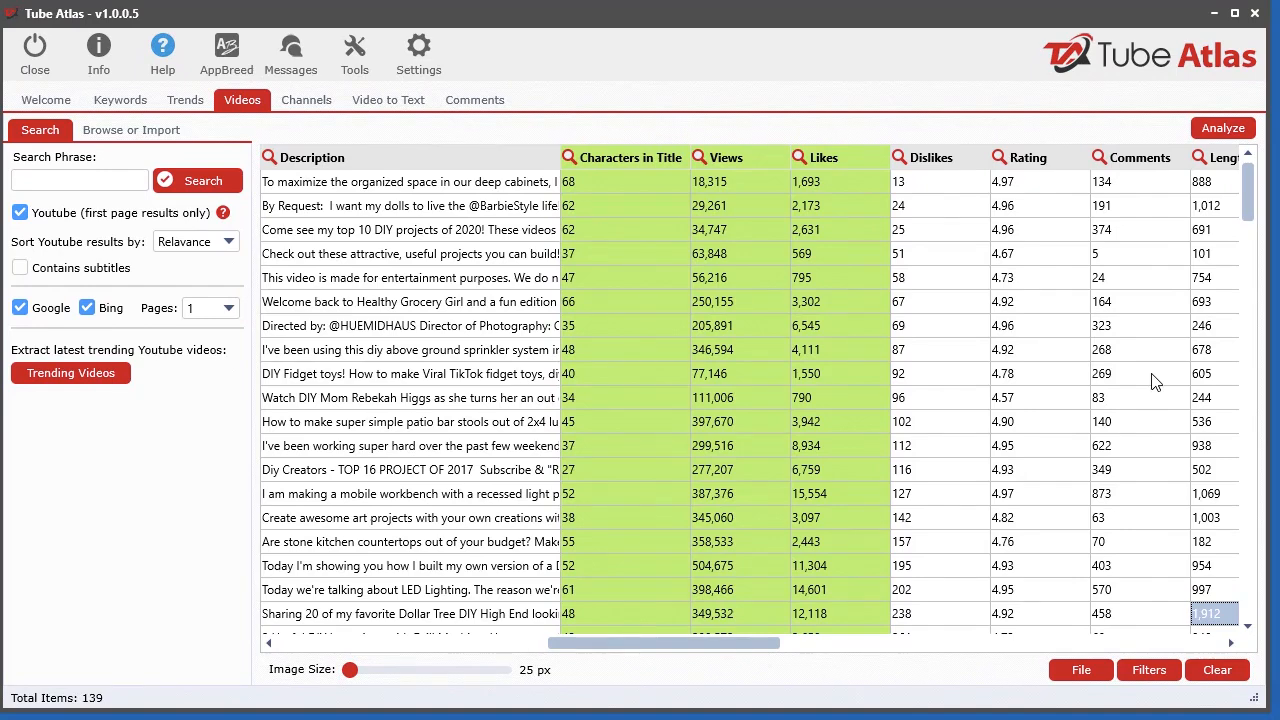
pyautogui.moveTo(703, 652); pyautogui.dragTo(661, 658)
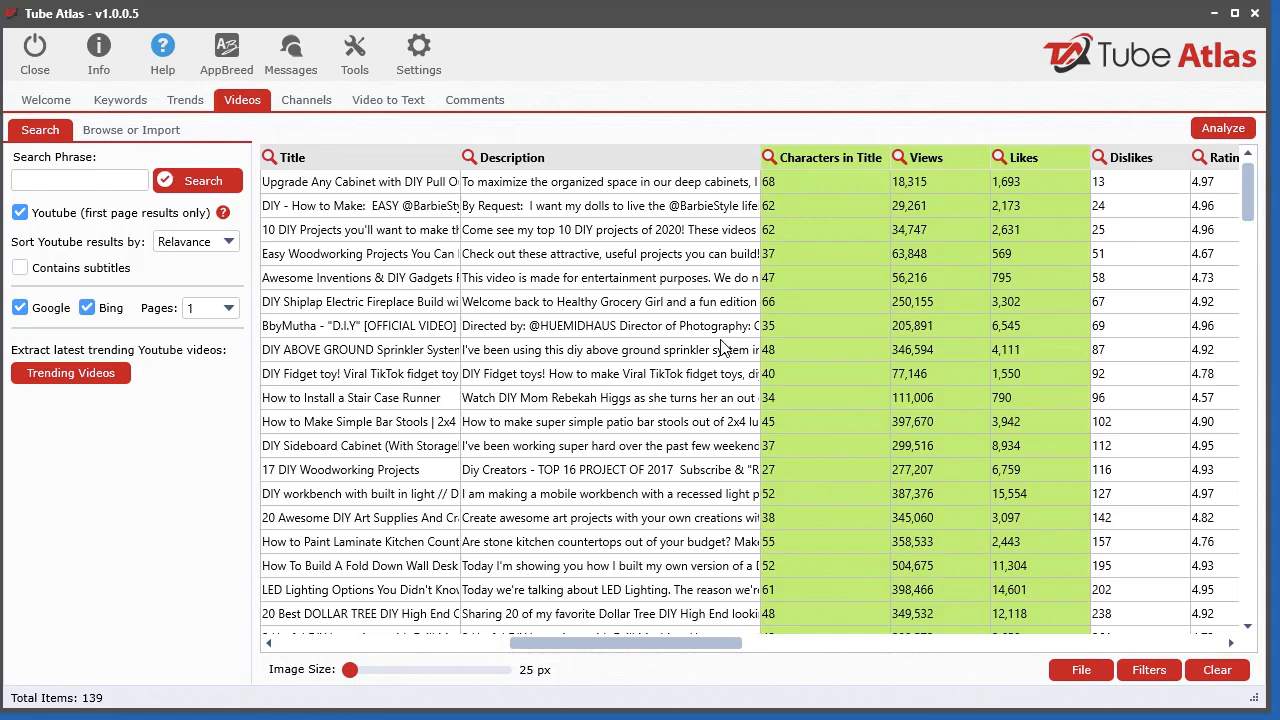